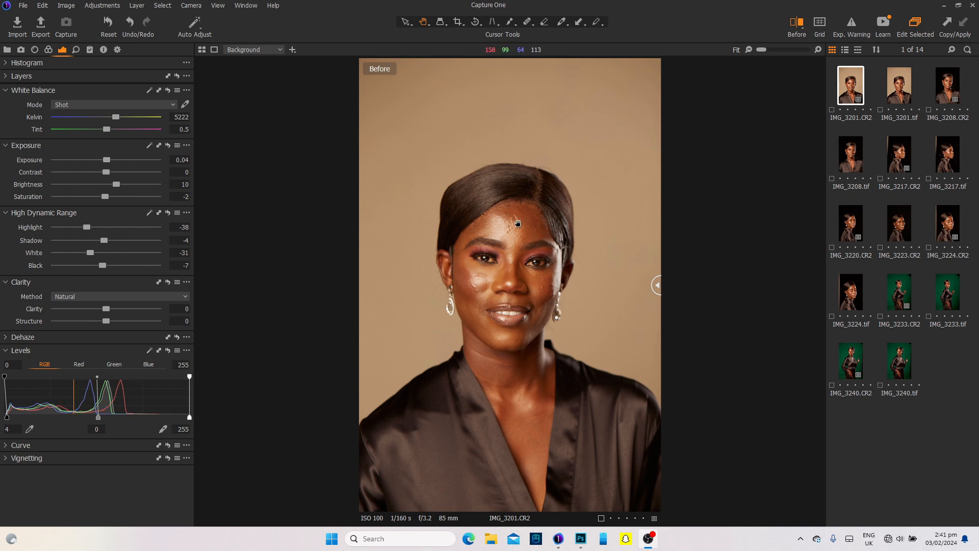
Examine the skin texture and highlights on the face in the unedited version of IMG_3201.CR2
scroll(507, 233, "up", 1)
scroll(506, 233, "up", 3)
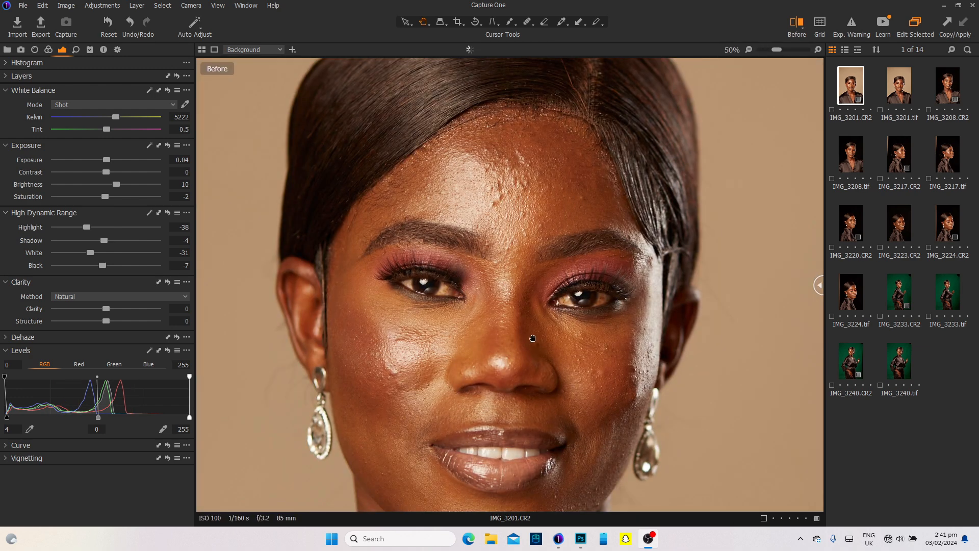
left_click_drag(533, 338, 533, 304)
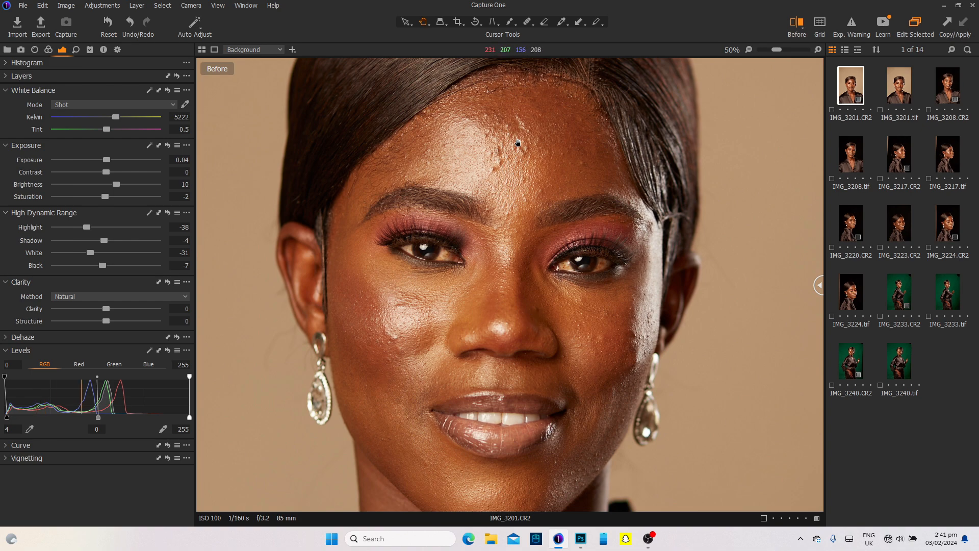
scroll(527, 153, "up", 1)
scroll(533, 240, "down", 3)
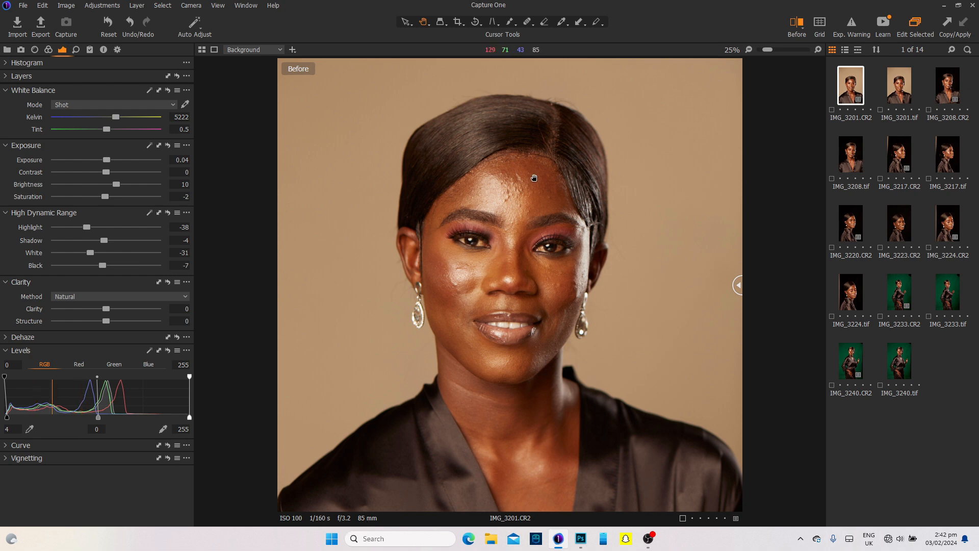
scroll(531, 250, "down", 1)
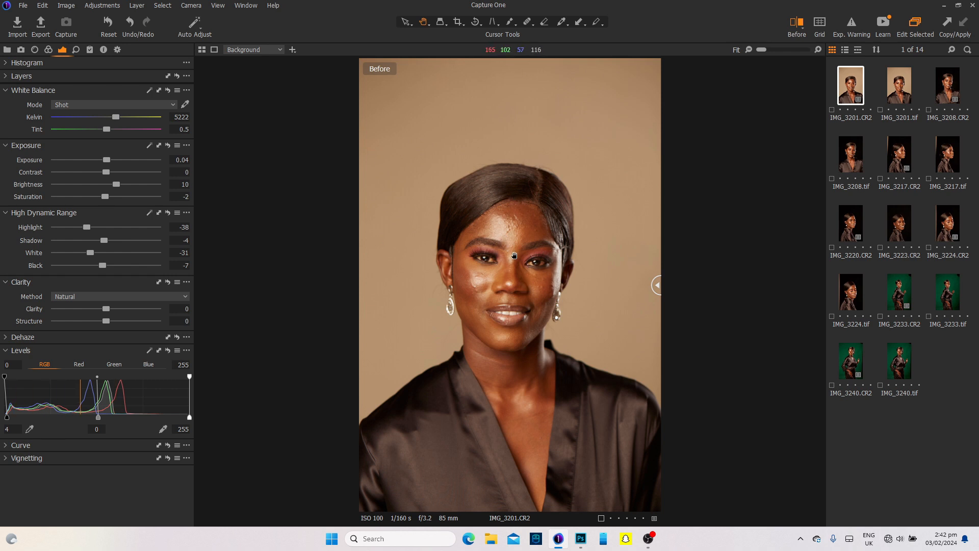
scroll(521, 268, "up", 1)
scroll(522, 268, "up", 1)
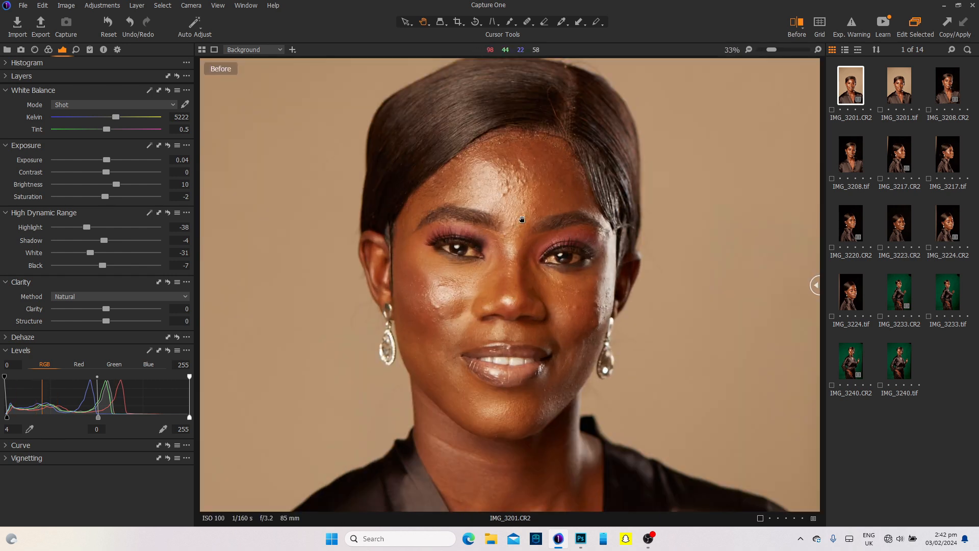
scroll(513, 208, "up", 1)
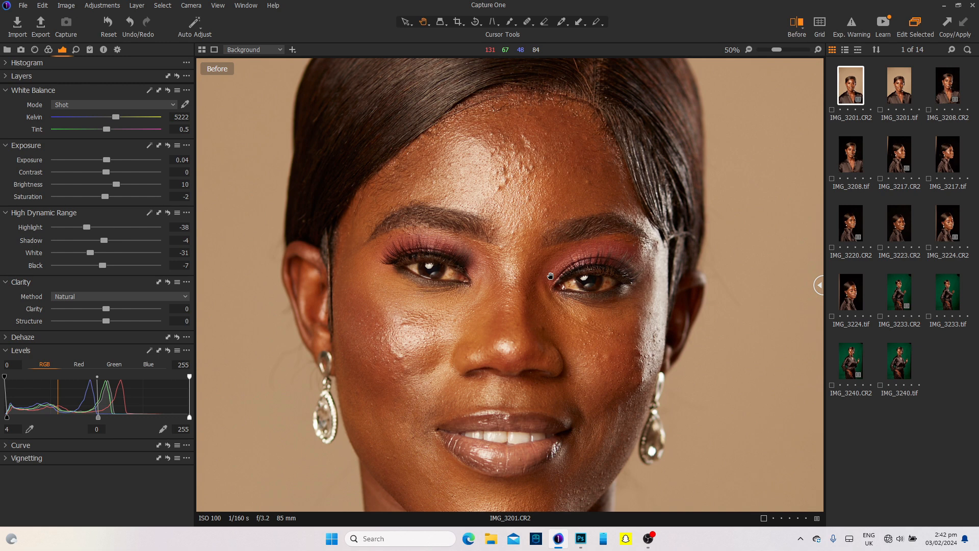
Apply the No sharpening preset to the portrait's Sharpening settings
left_click(75, 50)
left_click(176, 104)
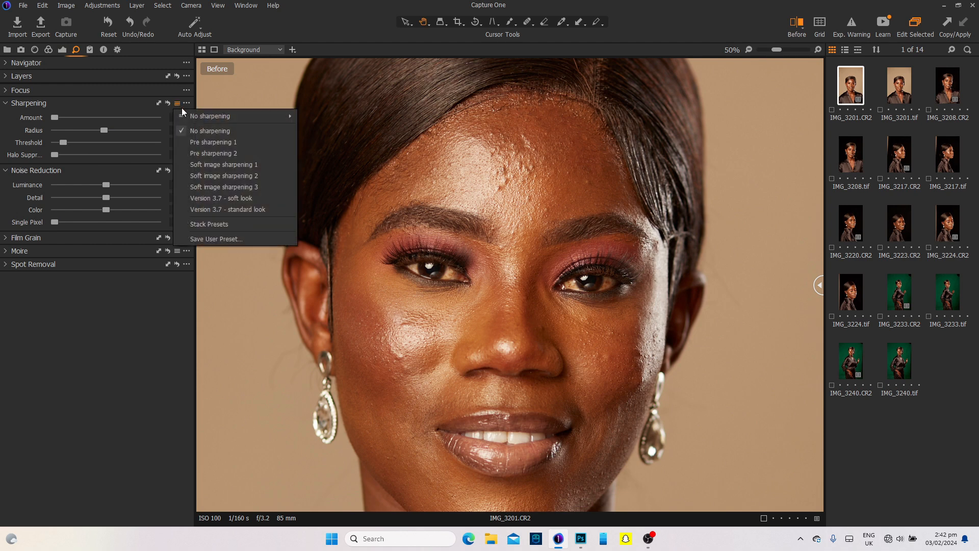
left_click(201, 133)
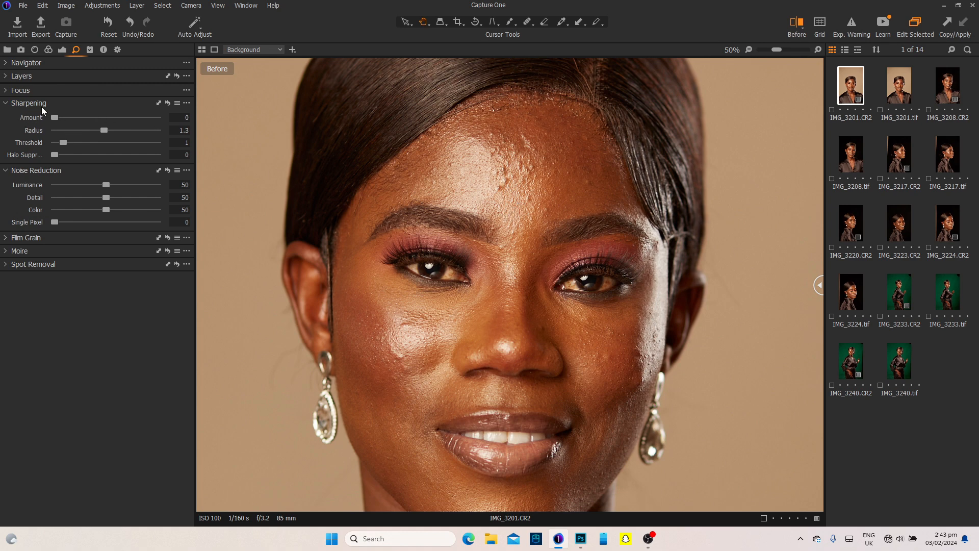
mouse_move(41, 106)
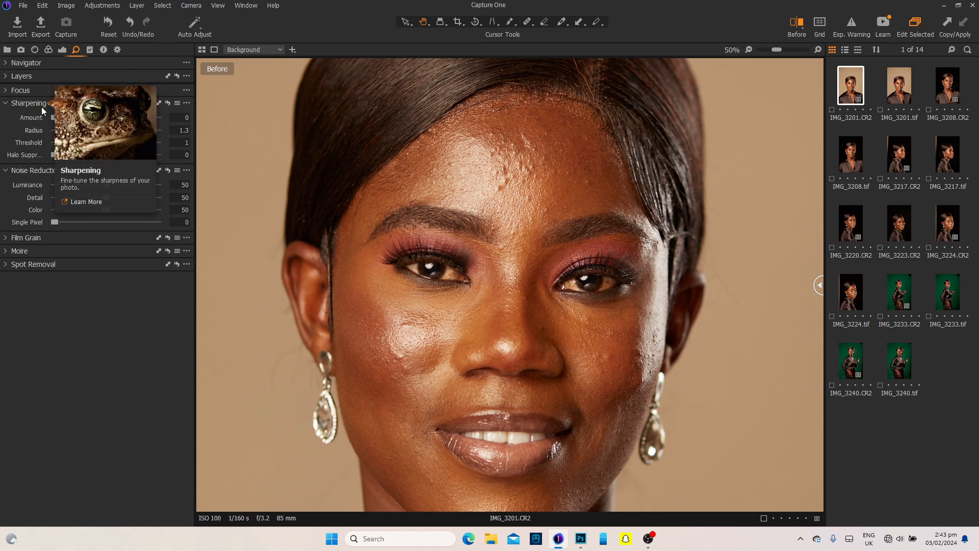
left_click(177, 103)
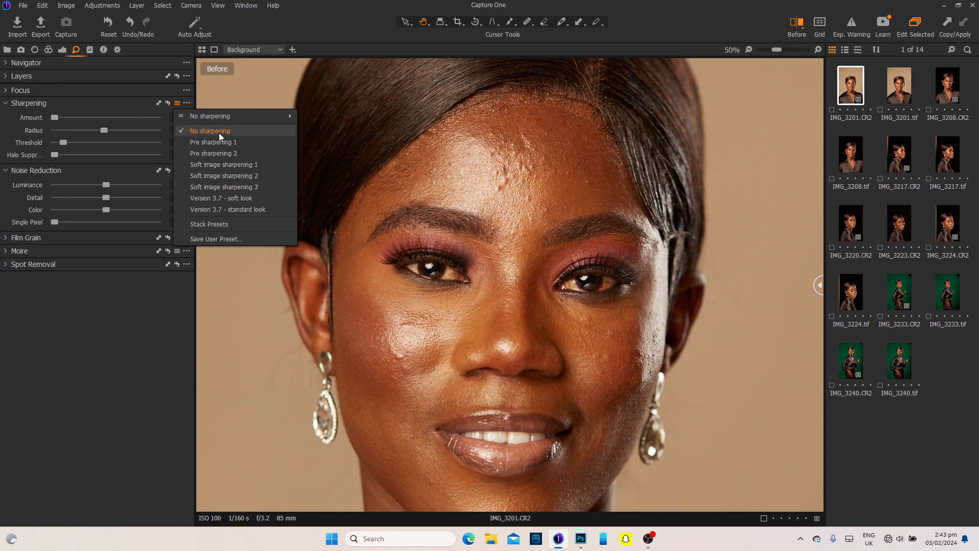
left_click(100, 102)
left_click(99, 102)
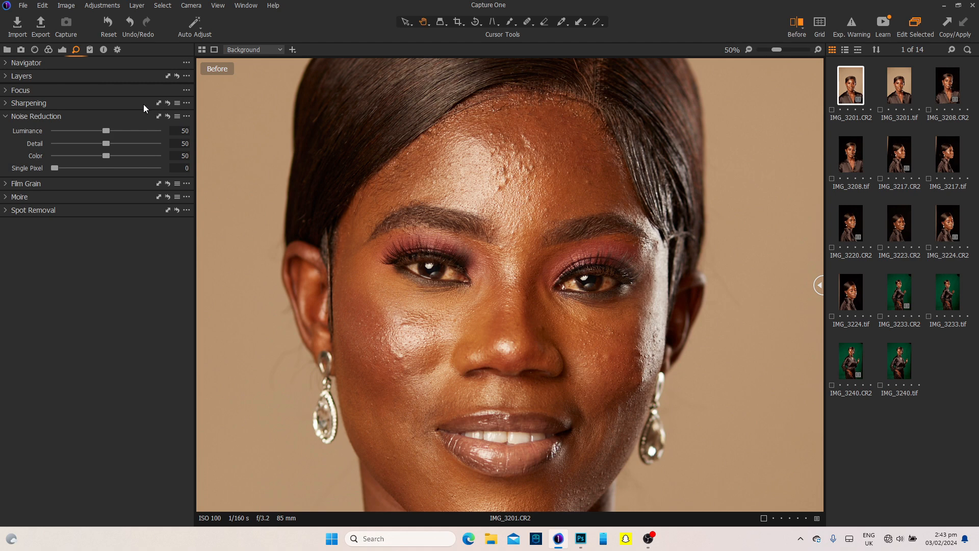
left_click(120, 107)
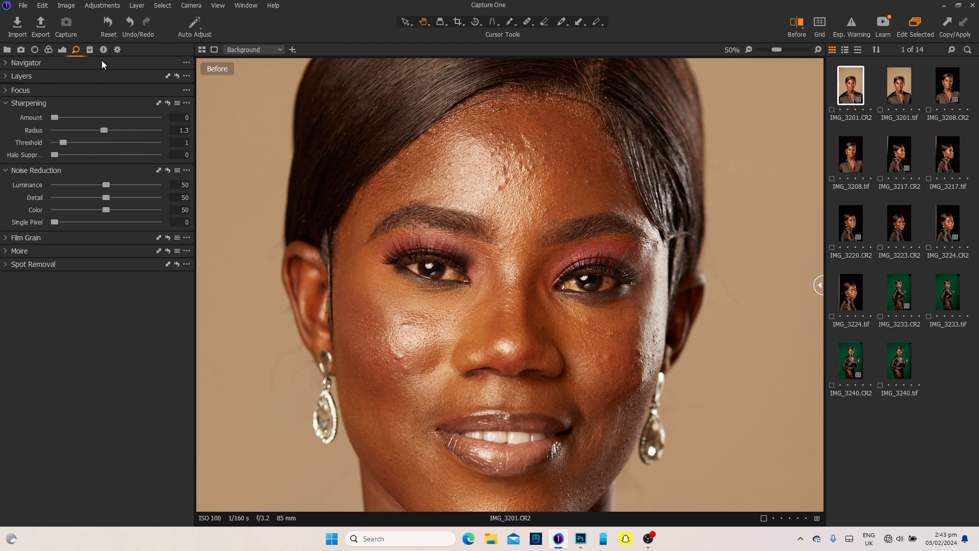
Return to the exposure adjustments and wipe the before/after comparison to show the whole portrait in its edited state
left_click(63, 50)
key("ctrl+minus")
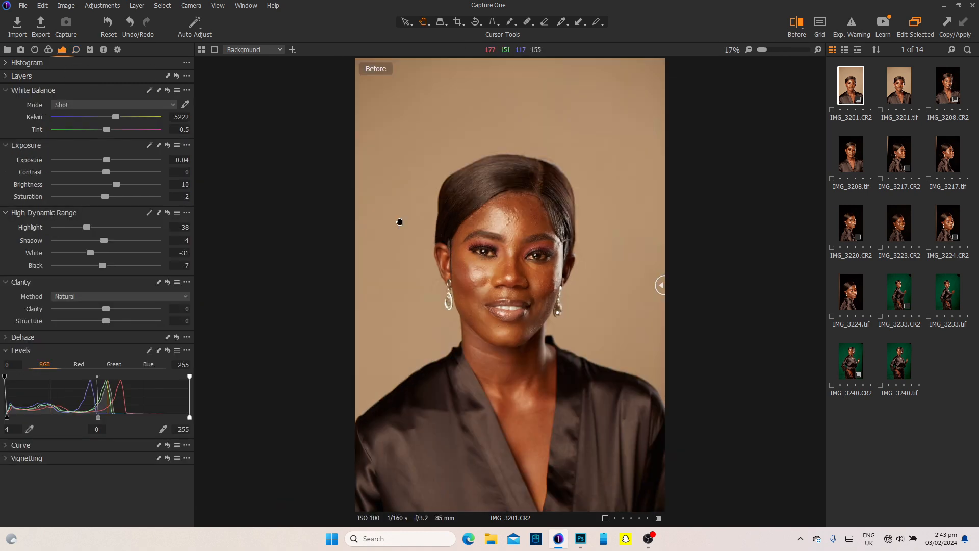
left_click_drag(659, 286, 298, 292)
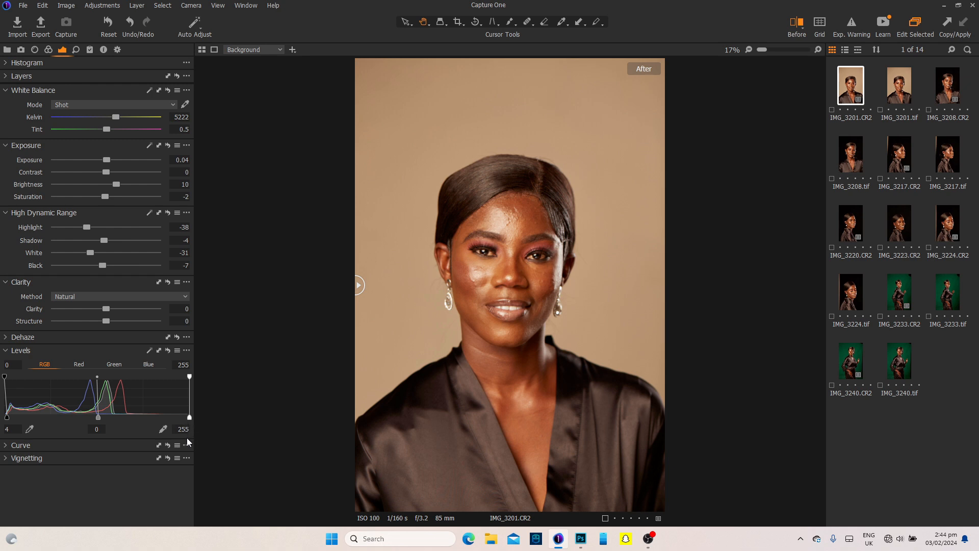
left_click_drag(360, 285, 252, 346)
key("ctrl+plus")
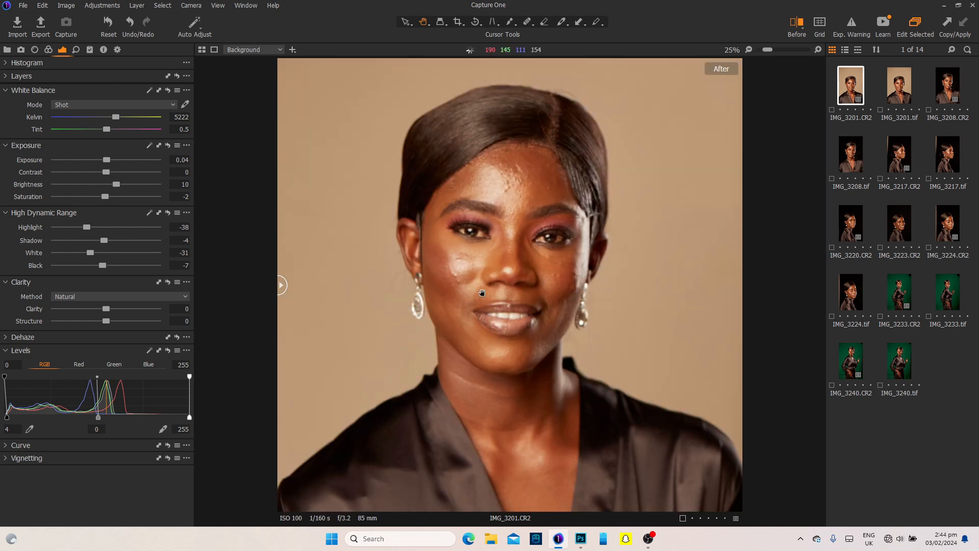
Check the orange range in the basic Color Editor, and return to the exposure adjustments
left_click(45, 52)
left_click(72, 376)
left_click(57, 375)
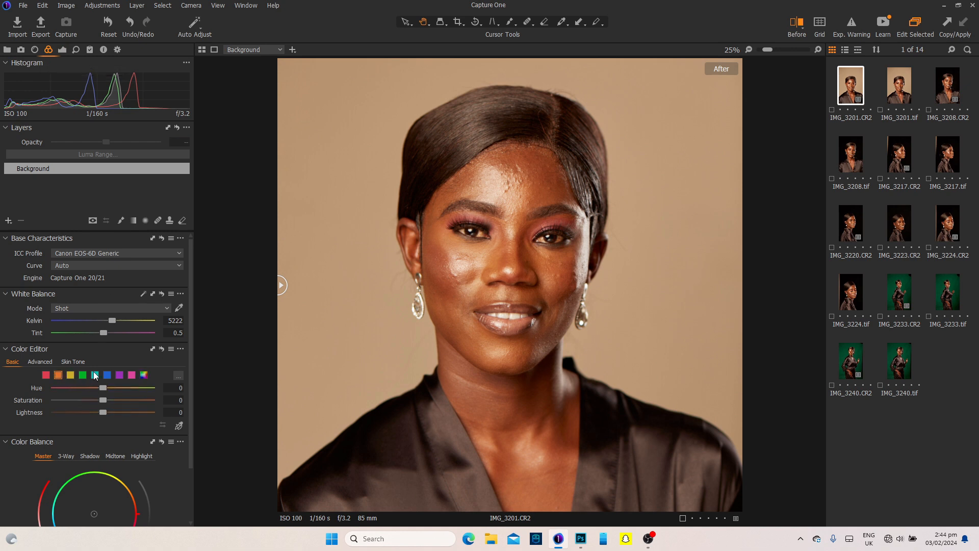
left_click(63, 51)
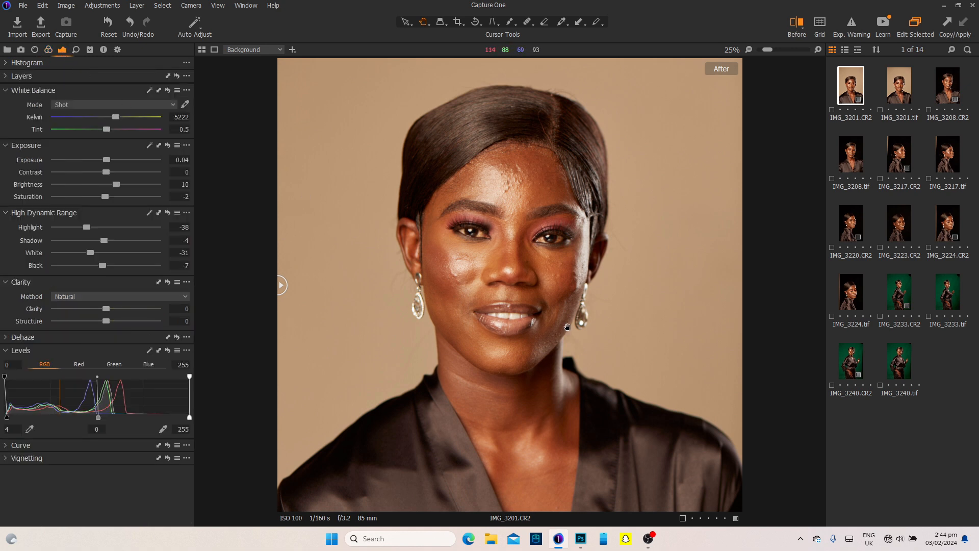
Compare the portrait before and after the raw adjustments, both in full and close up on the face, ending on the edited version
left_click_drag(280, 292, 750, 387)
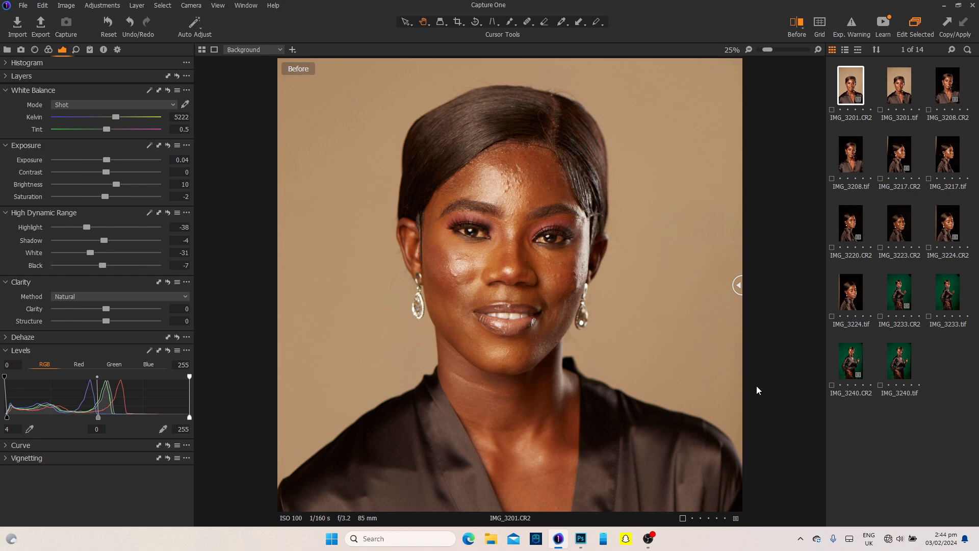
left_click_drag(756, 387, 271, 379)
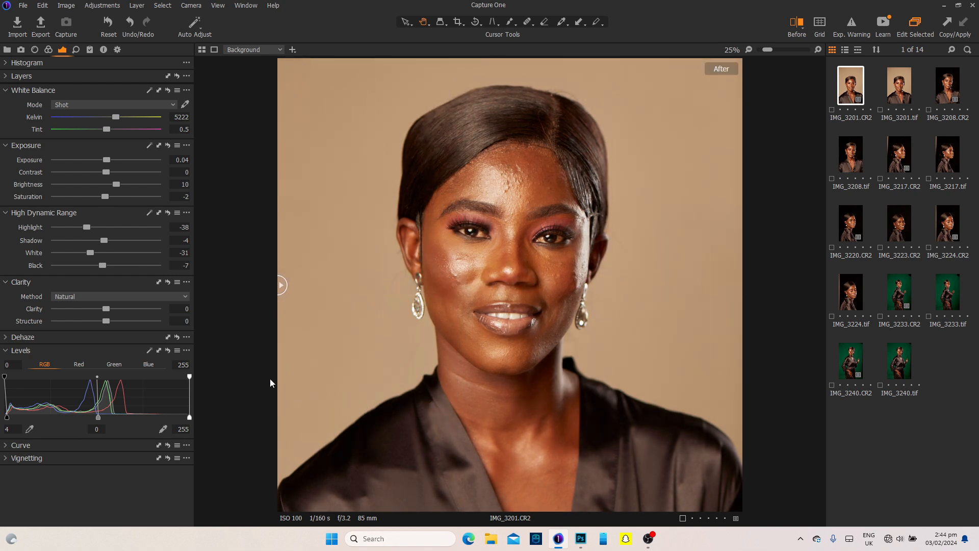
scroll(549, 249, "up", 1)
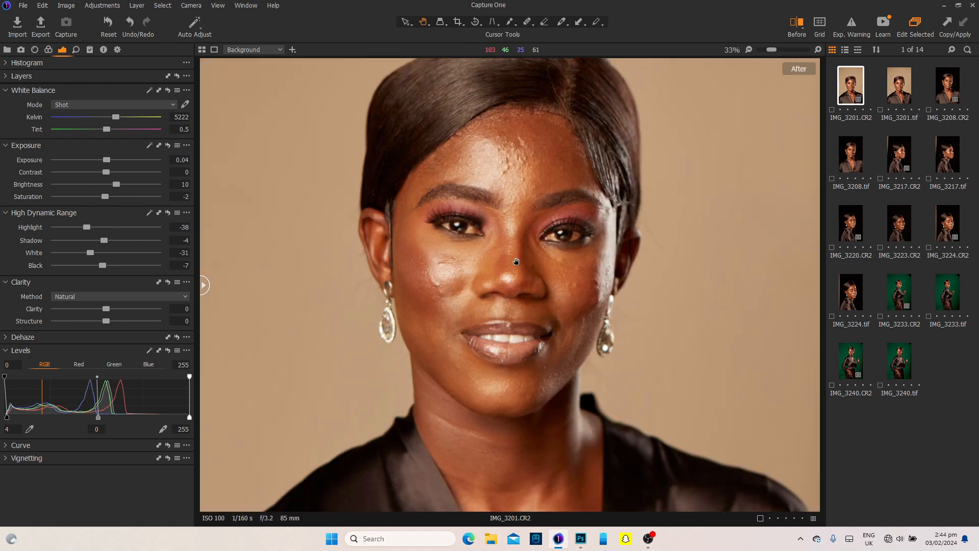
scroll(519, 261, "up", 1)
left_click_drag(507, 122, 501, 228)
scroll(502, 226, "up", 1)
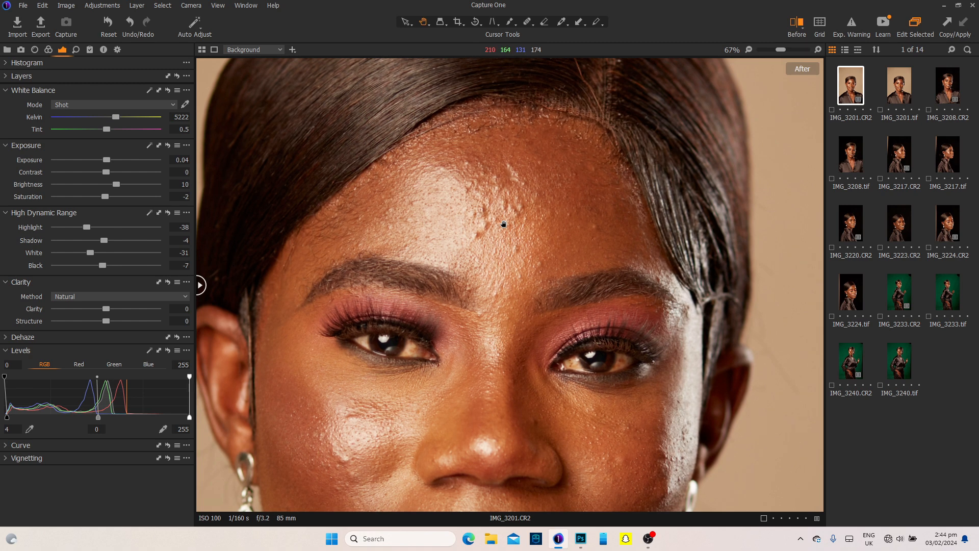
scroll(528, 234, "down", 1)
left_click_drag(199, 285, 790, 386)
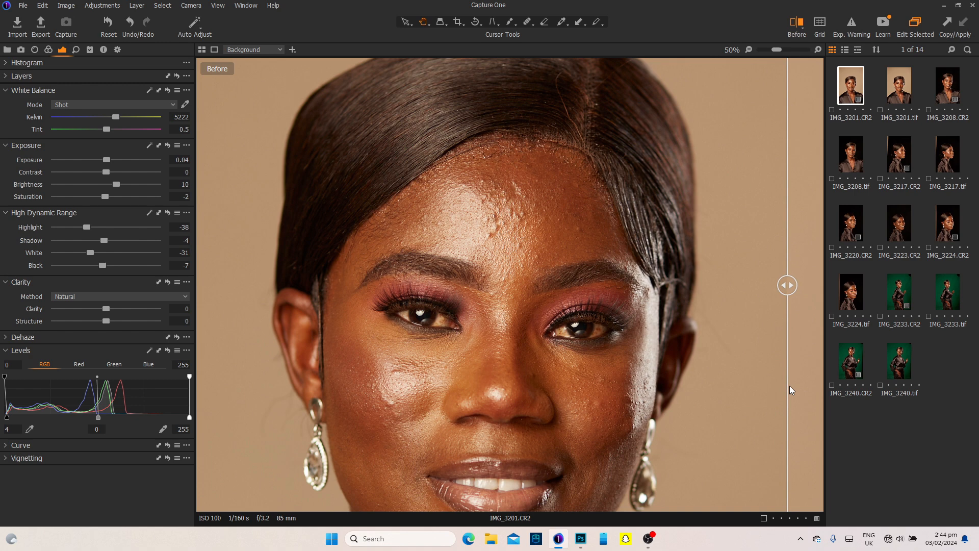
left_click_drag(790, 386, 247, 372)
scroll(543, 220, "up", 1)
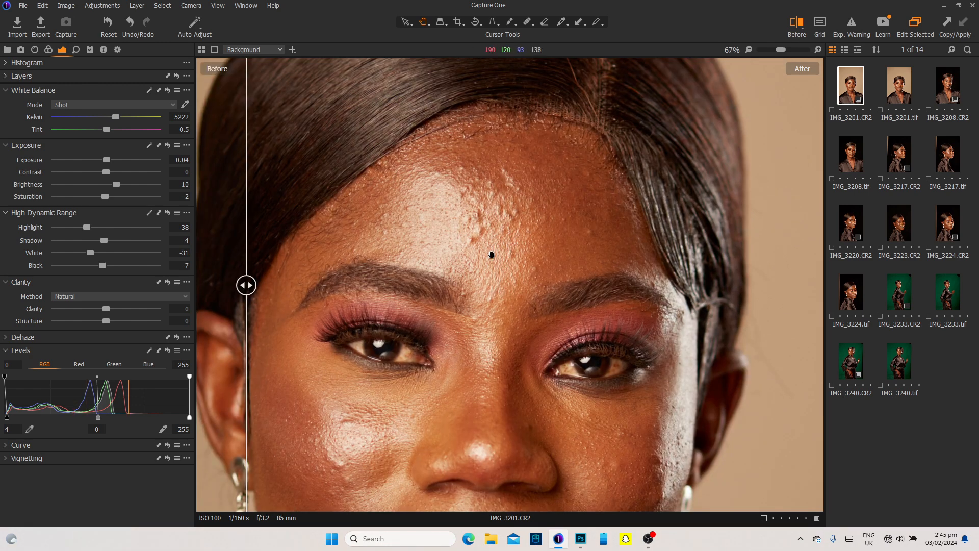
scroll(491, 254, "down", 3)
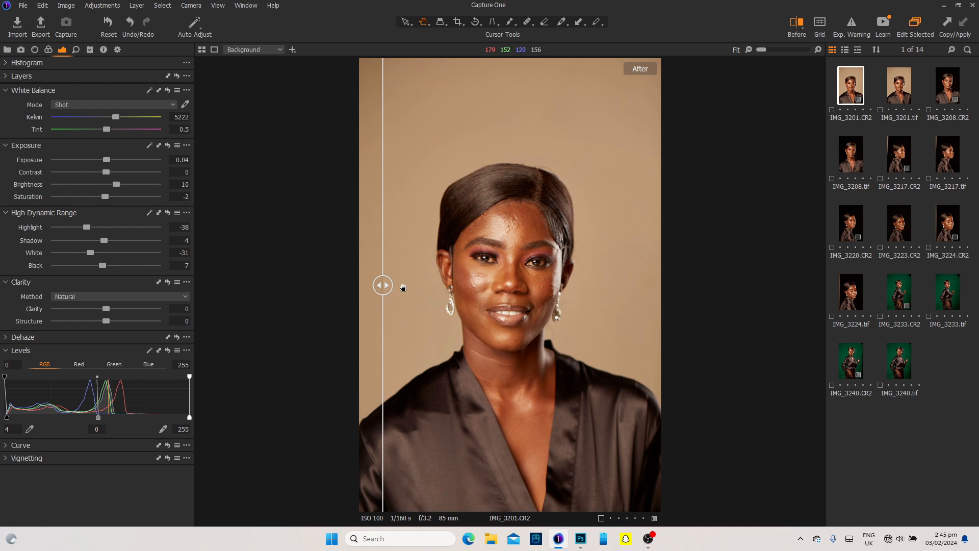
left_click_drag(383, 286, 317, 290)
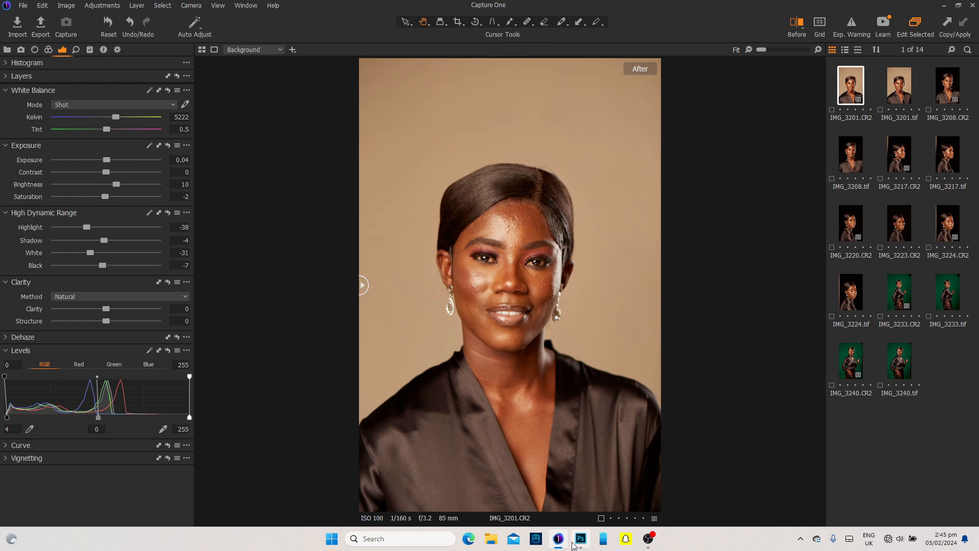
Switch to Photoshop, select the Background copy layer in IMG_3201.psd and make it visible
mouse_move(581, 545)
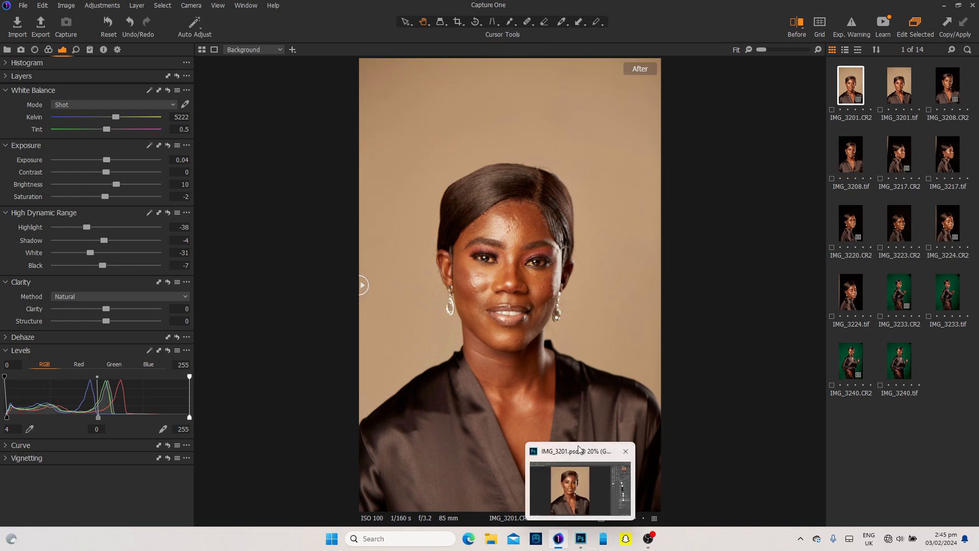
left_click(582, 541)
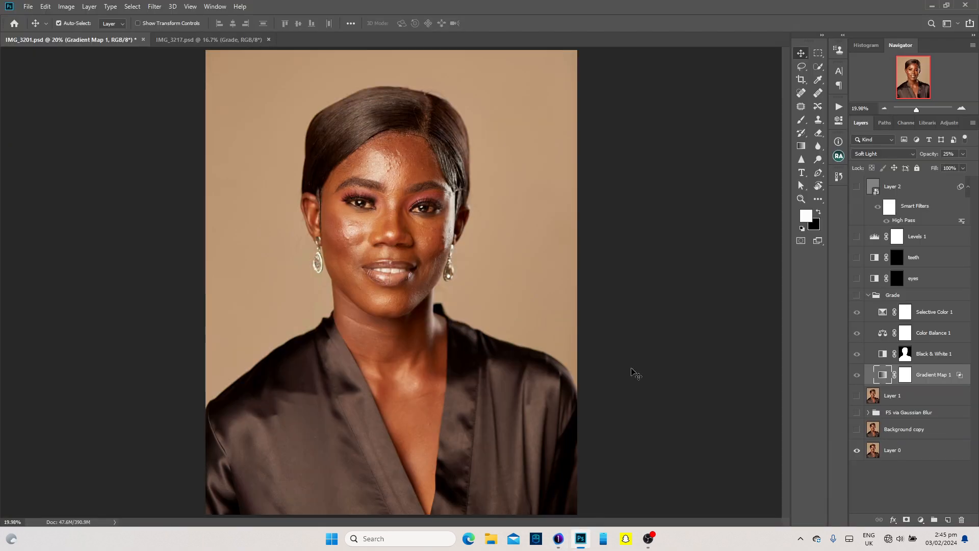
left_click(882, 109)
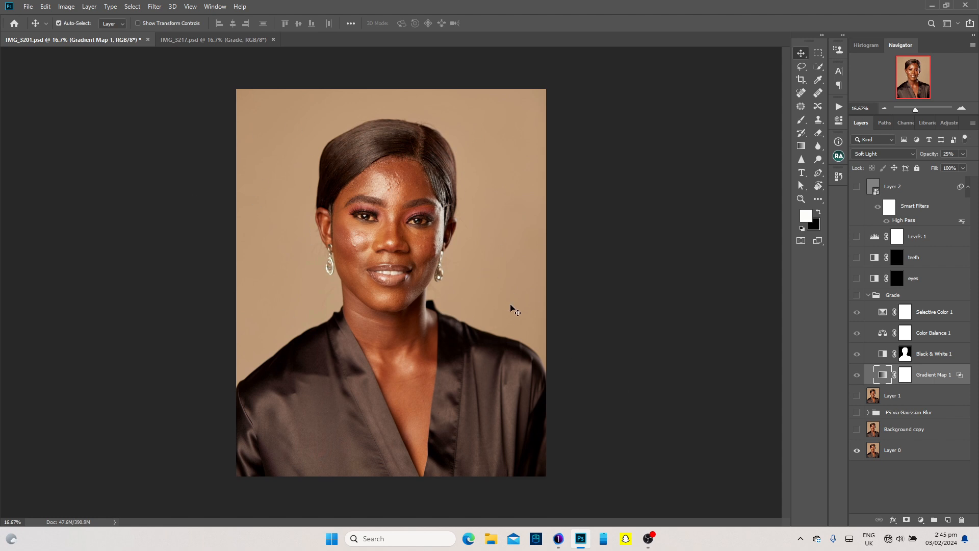
left_click(857, 429)
left_click(895, 436)
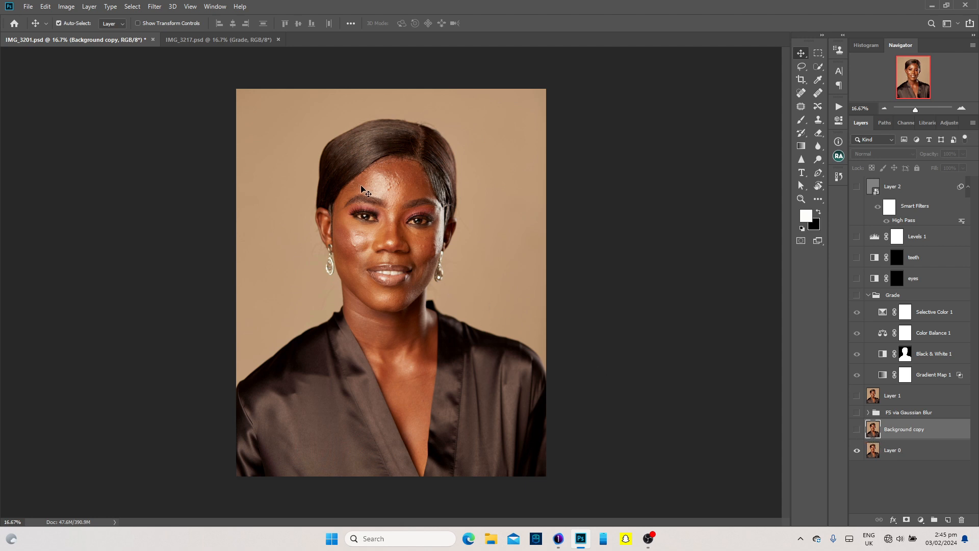
key("z")
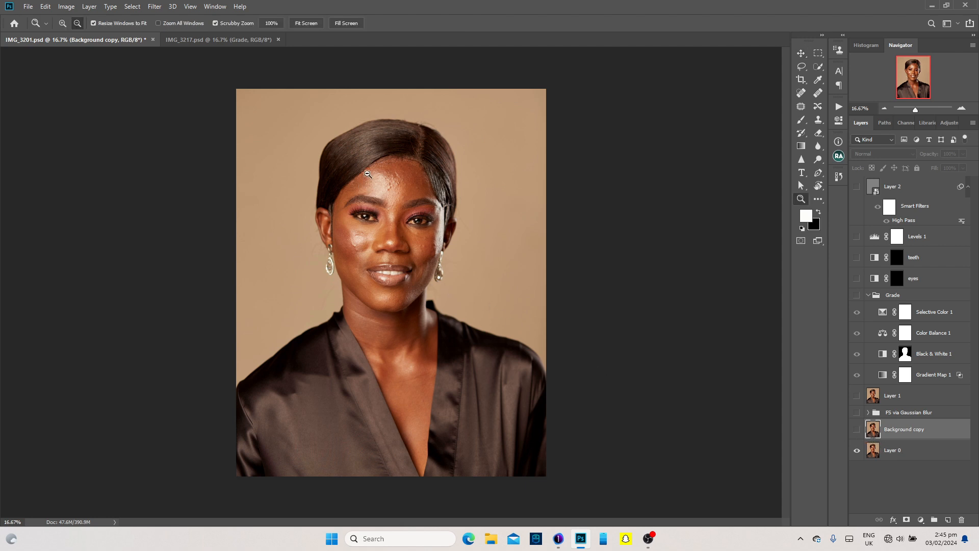
left_click(857, 430)
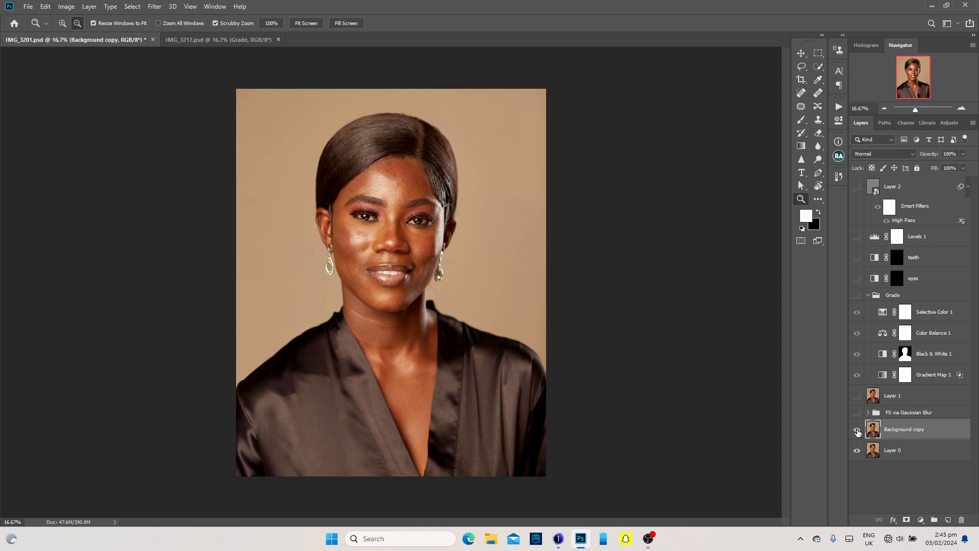
Compare the facial skin with and without the Background copy layer, both in full view and close up
left_click(857, 431)
left_click(857, 430)
left_click(857, 431)
left_click(857, 430)
left_click(857, 431)
left_click(857, 430)
left_click_drag(389, 155, 419, 174)
left_click(857, 431)
left_click(856, 431)
left_click(858, 431)
left_click(858, 431)
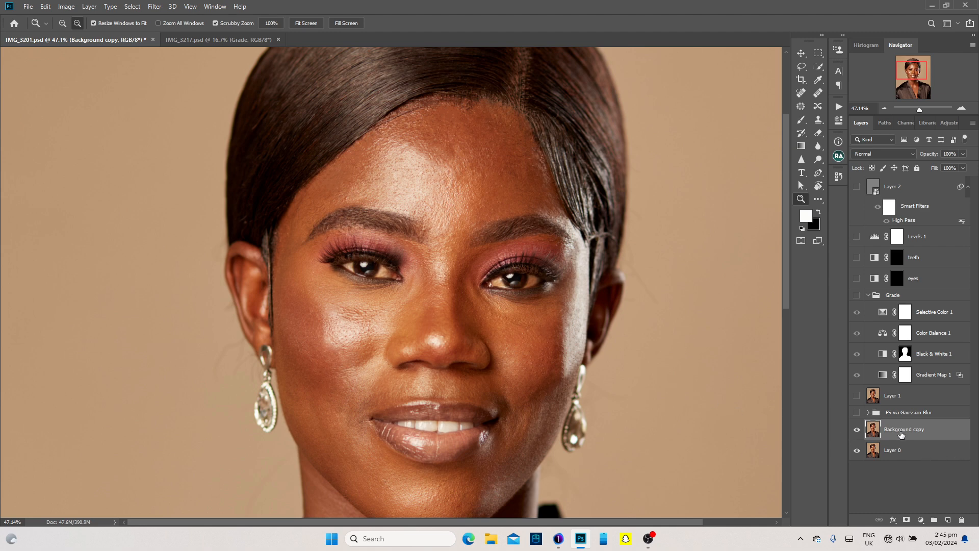
Compare the hair outline and the full portrait with and without the Background copy layer, leaving the layer shown
left_click_drag(477, 283, 486, 436)
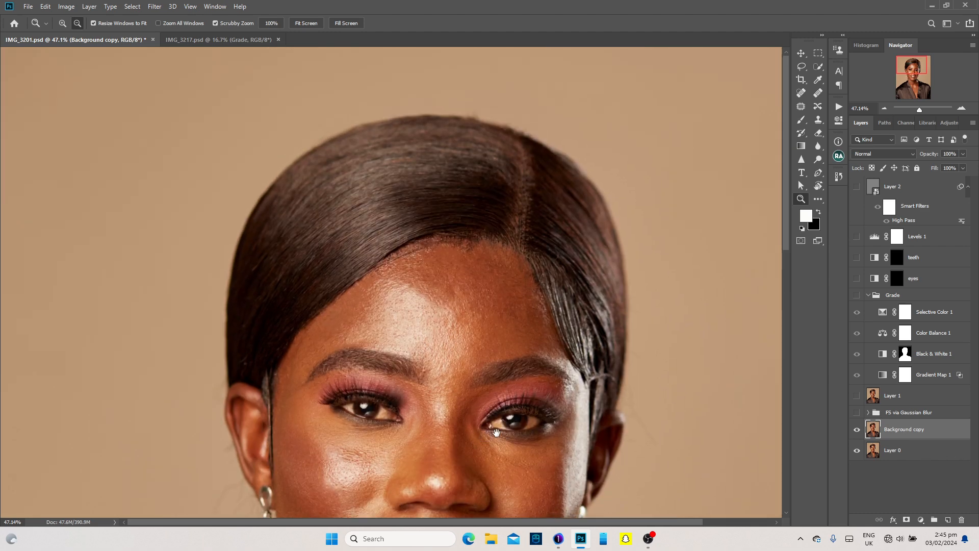
left_click(856, 431)
left_click(856, 431)
key("ctrl+0")
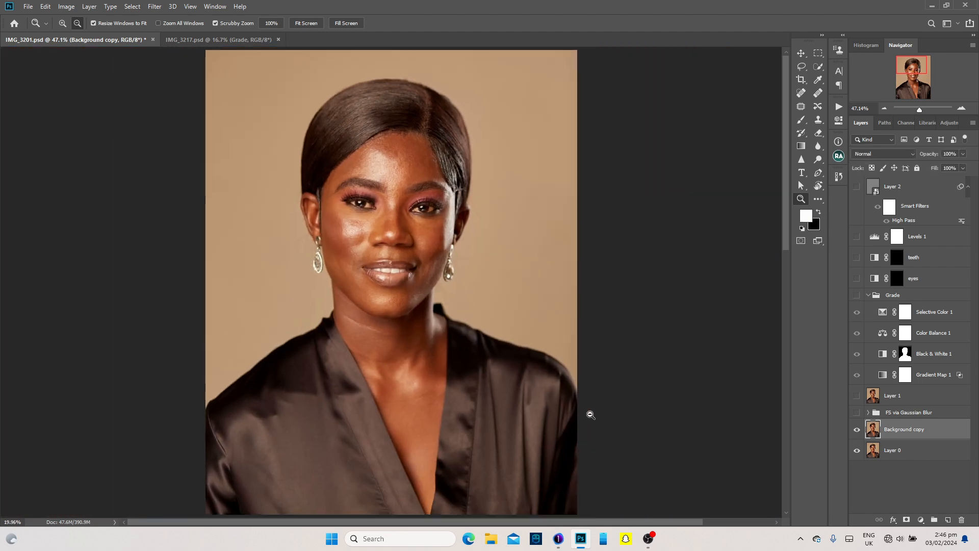
left_click(856, 431)
left_click(856, 431)
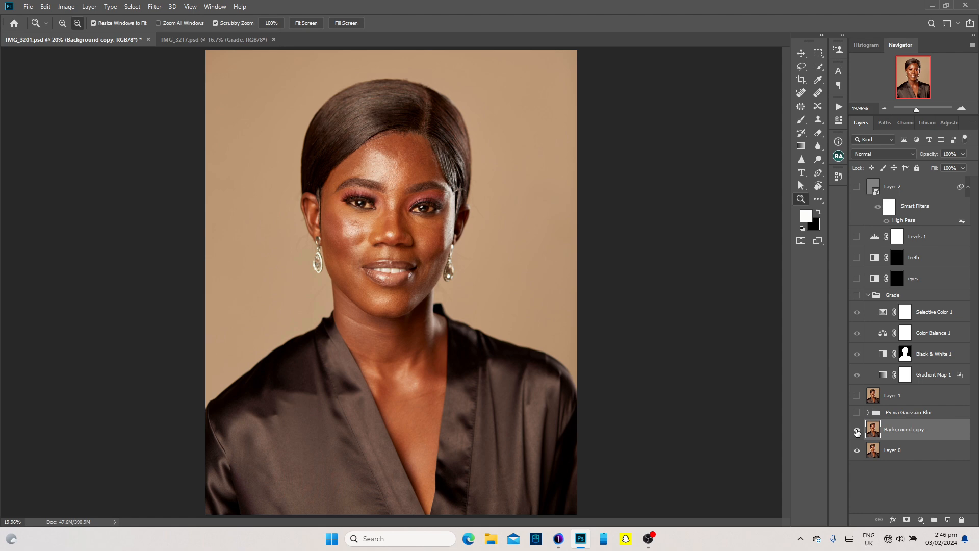
Compare the hair parting and forehead hairline close up with and without the Background copy layer, leaving it shown
left_click(857, 431)
left_click(856, 431)
left_click_drag(429, 111, 520, 243)
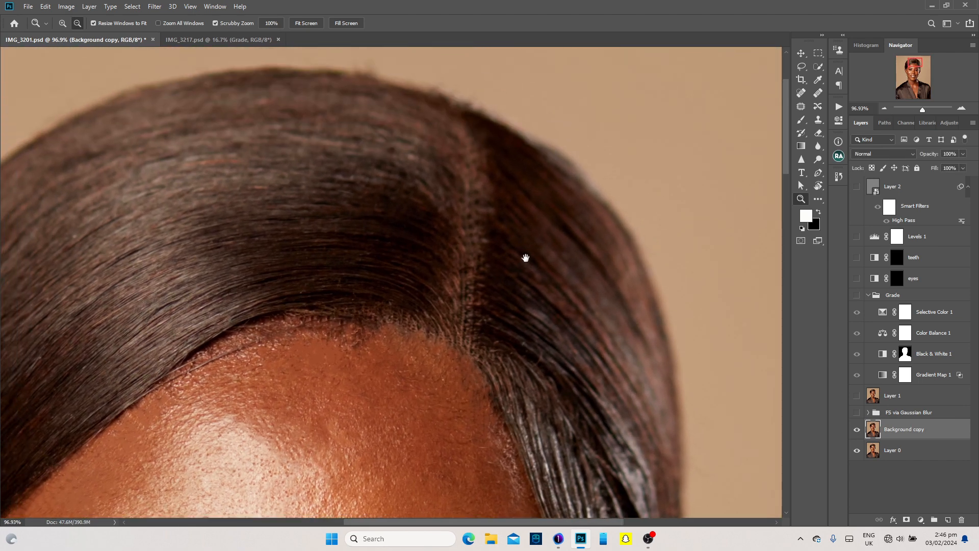
left_click(857, 431)
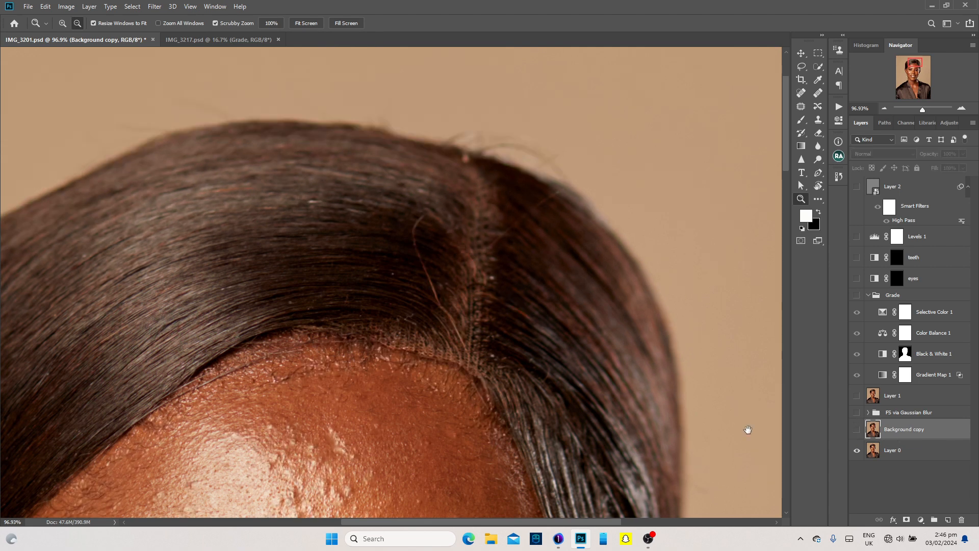
left_click_drag(627, 396, 621, 308)
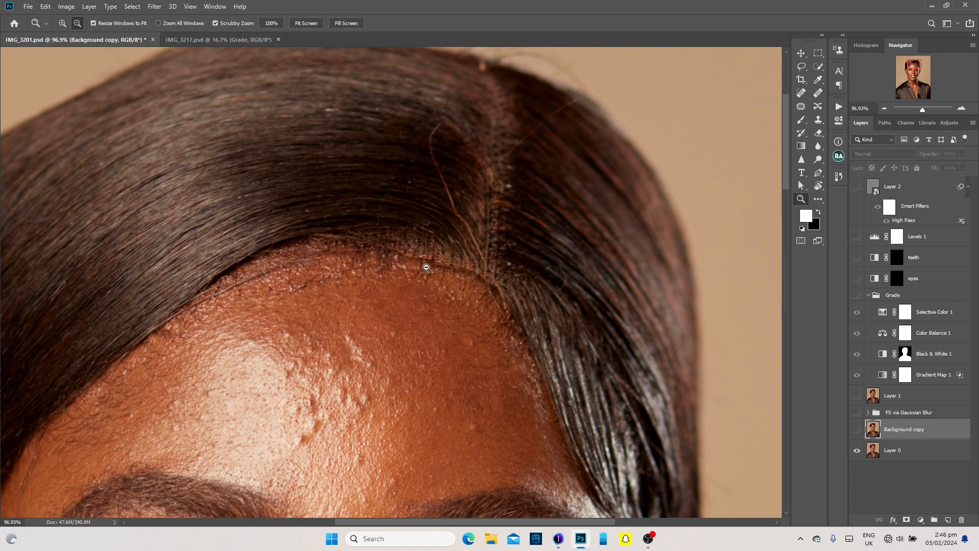
left_click(857, 431)
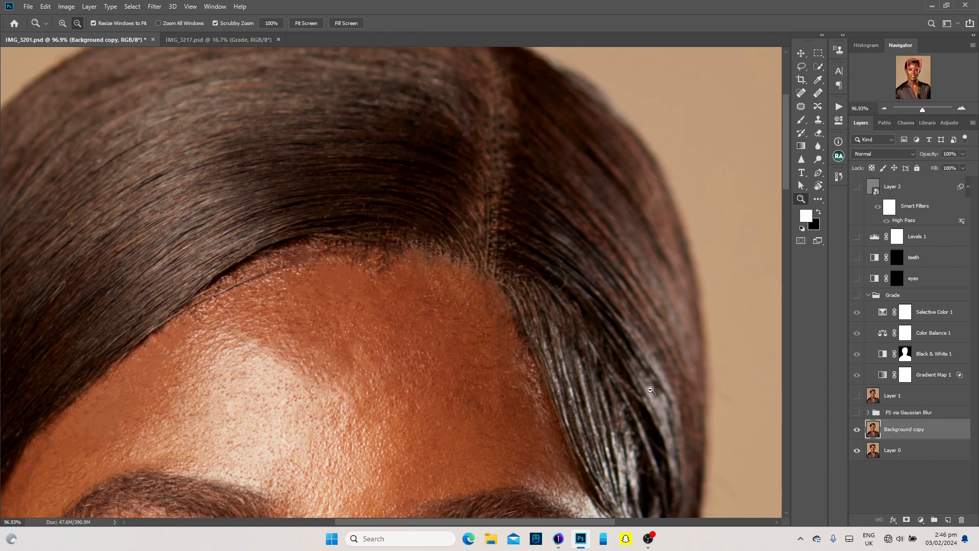
key("ctrl+0")
left_click(569, 379, "alt")
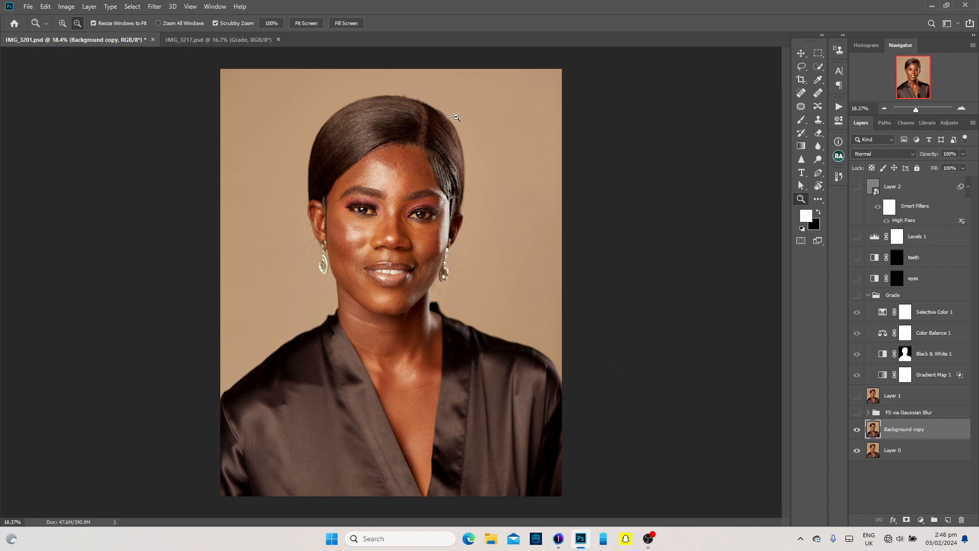
Look over the available filters, and compare the full portrait with and without the Background copy layer
left_click(156, 7)
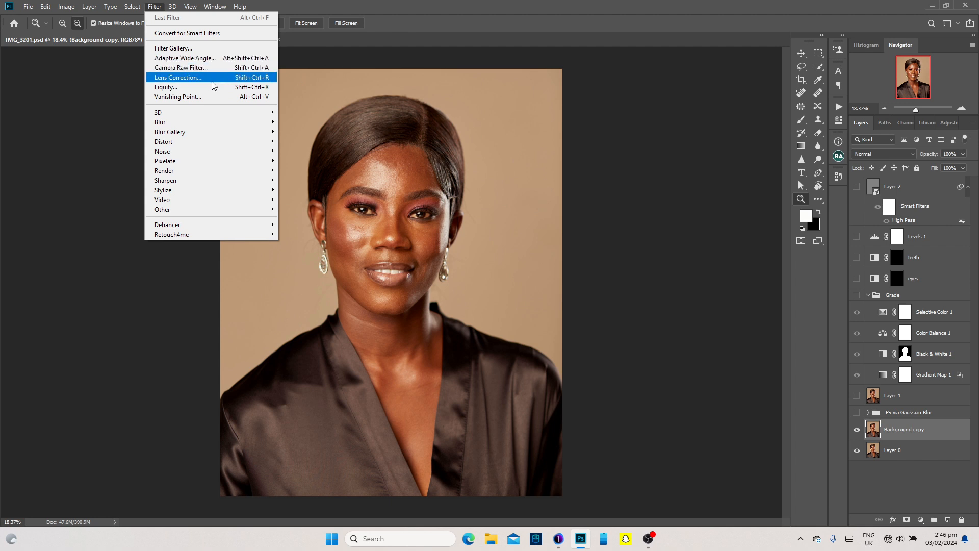
left_click(420, 45)
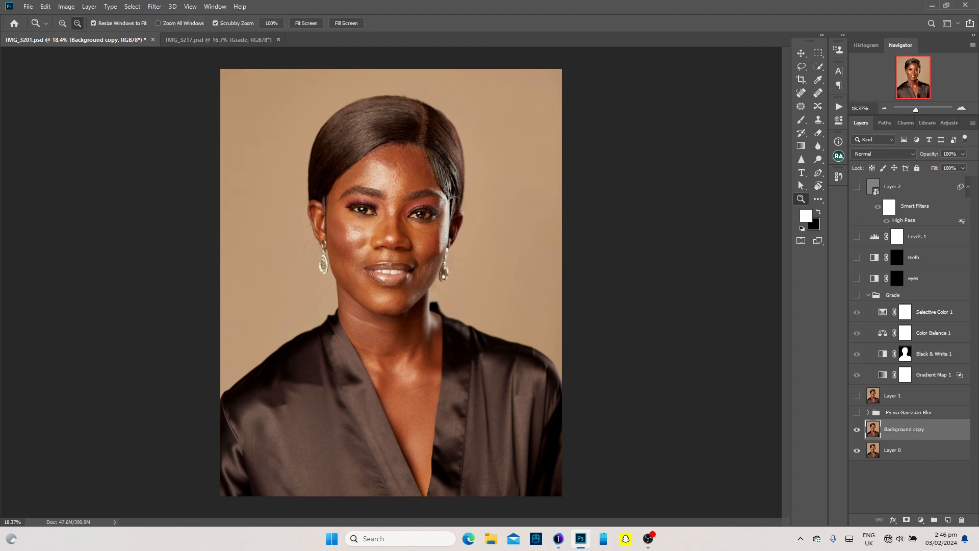
left_click(857, 430)
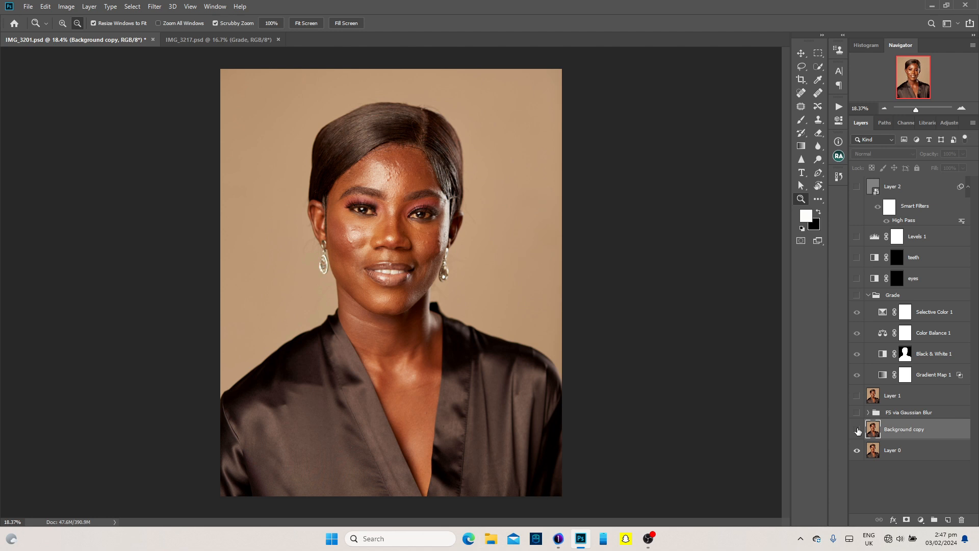
left_click(857, 430)
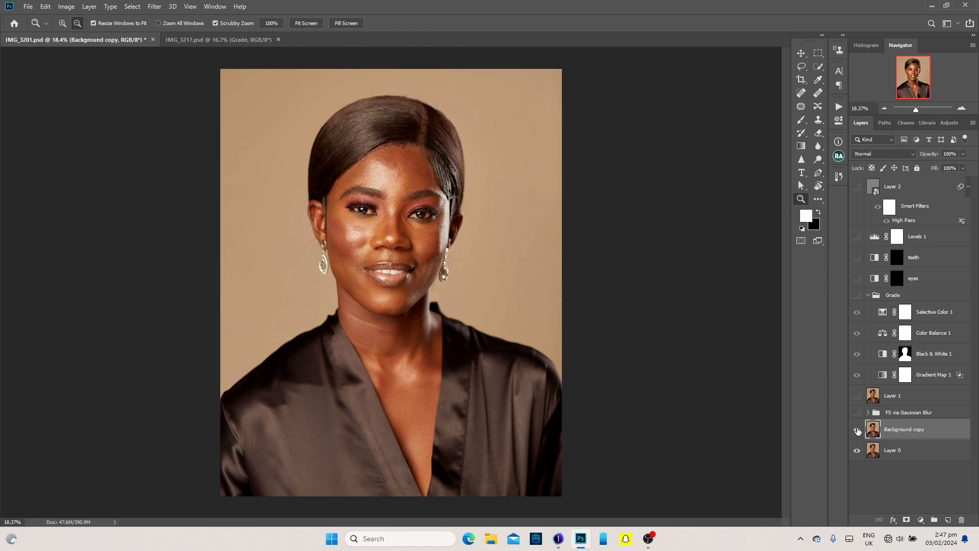
left_click(857, 430)
left_click(857, 429)
Make the FS via Gaussian Blur group visible, checking the full portrait with and without it
left_click(857, 414)
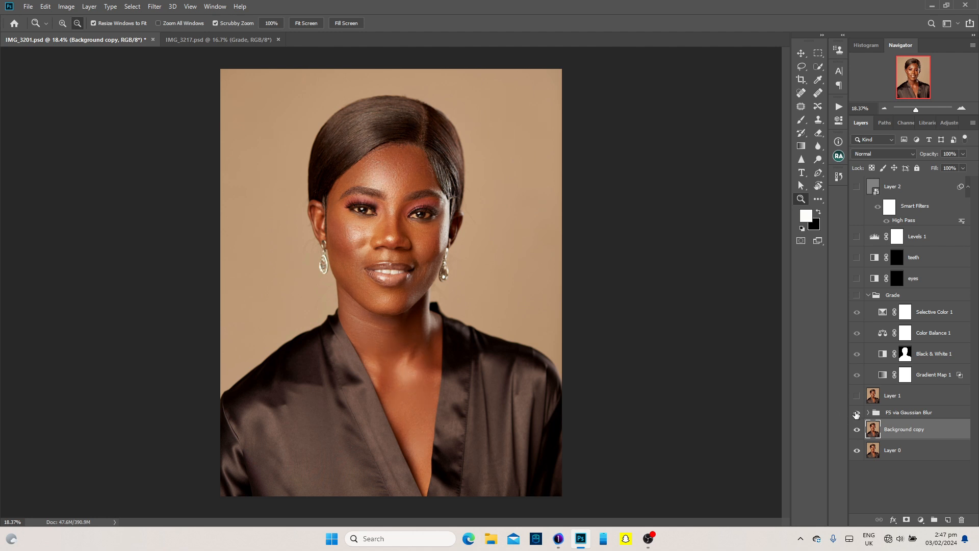
left_click(856, 414)
left_click(857, 414)
Compare the face close up with and without the FS via Gaussian Blur group, leaving the group shown
left_click_drag(377, 215, 423, 216)
left_click_drag(417, 171, 435, 225)
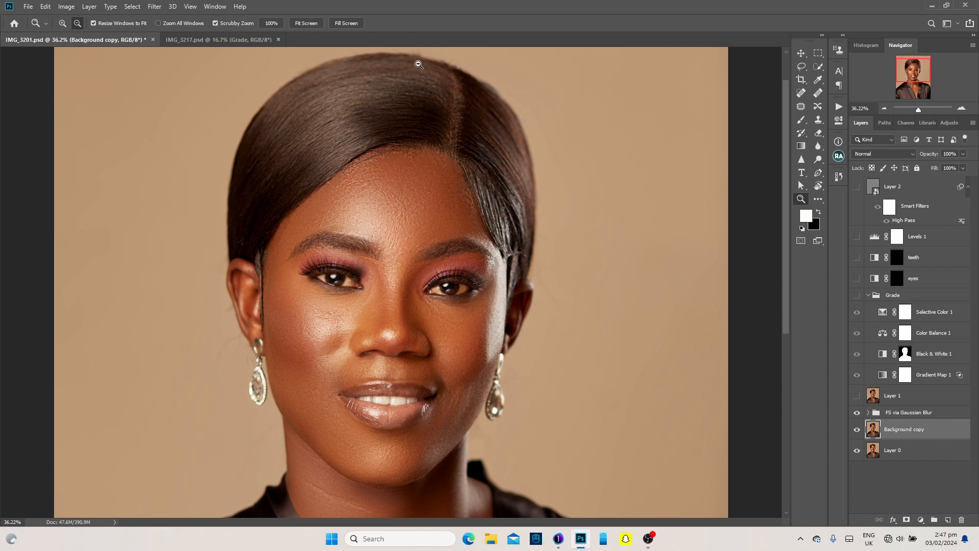
left_click_drag(403, 269, 405, 271)
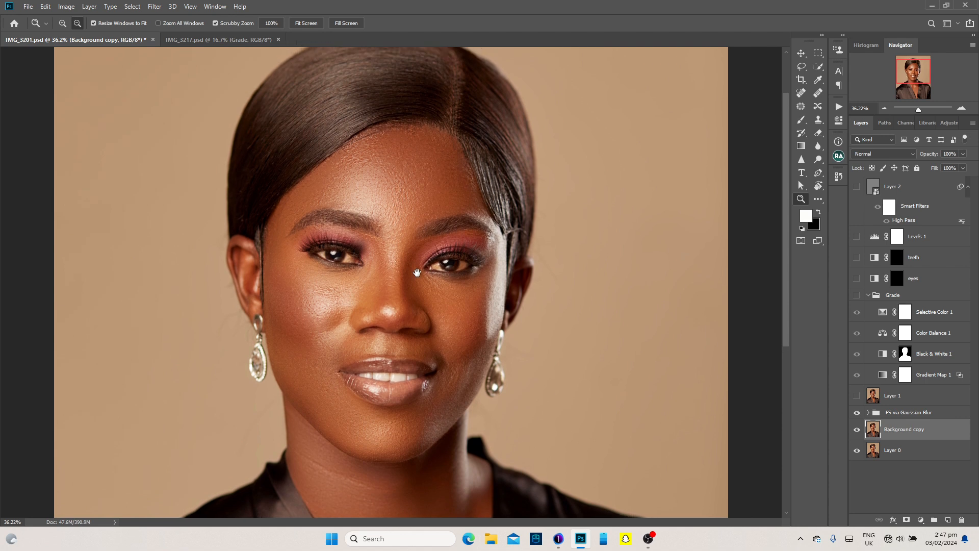
left_click(857, 415)
left_click(857, 414)
left_click(857, 414)
left_click(857, 414)
left_click(857, 414)
left_click(857, 414)
Expand the FS via Gaussian Blur group, view the Correcting Tones layer on its own, and restore the other layers
left_click(867, 412)
scroll(878, 404, "down", 1)
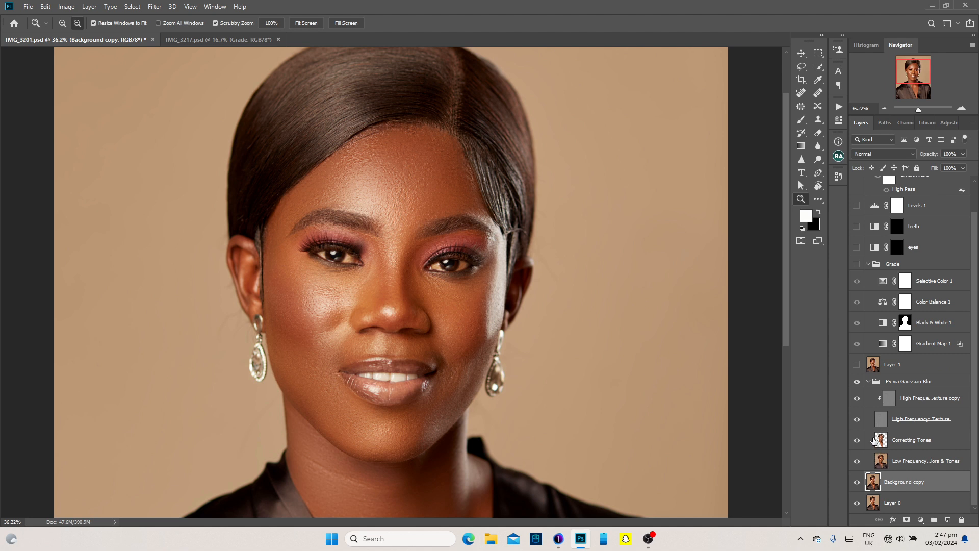
left_click(856, 440, "alt")
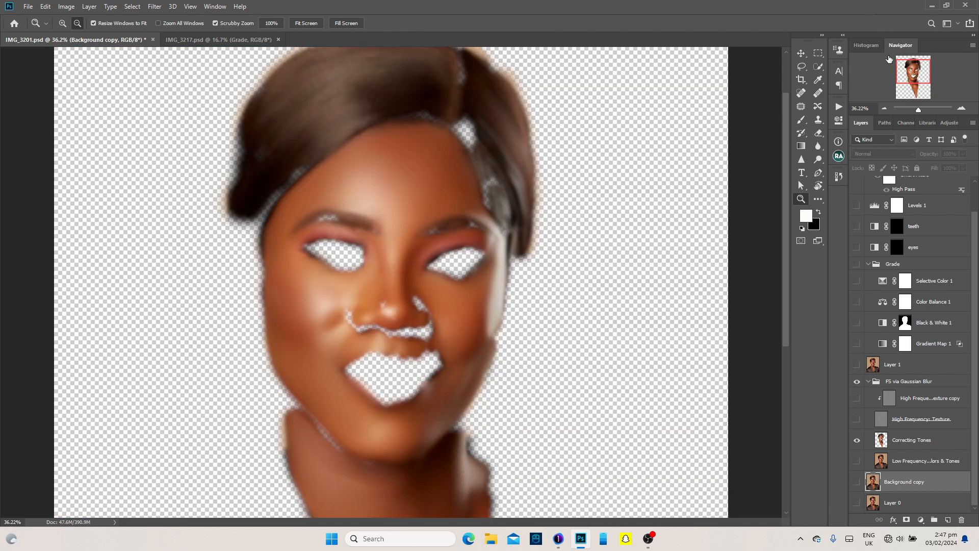
left_click(885, 113)
left_click(885, 113)
left_click(885, 112)
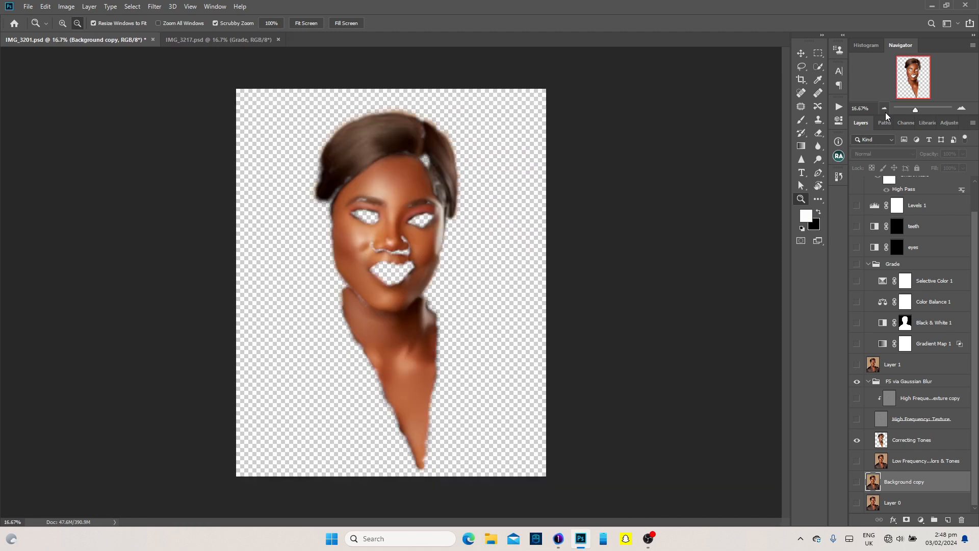
left_click(857, 440, "alt")
left_click(857, 440, "alt")
left_click(857, 440, "alt")
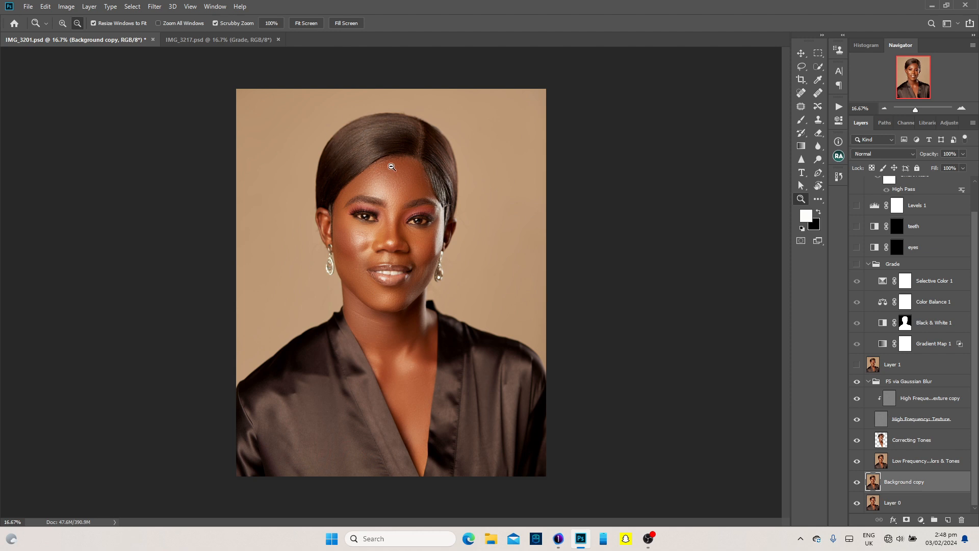
Examine the facial tones with and without the expanded FS via Gaussian Blur group, ending on the full portrait with the group shown
left_click_drag(356, 124, 389, 92)
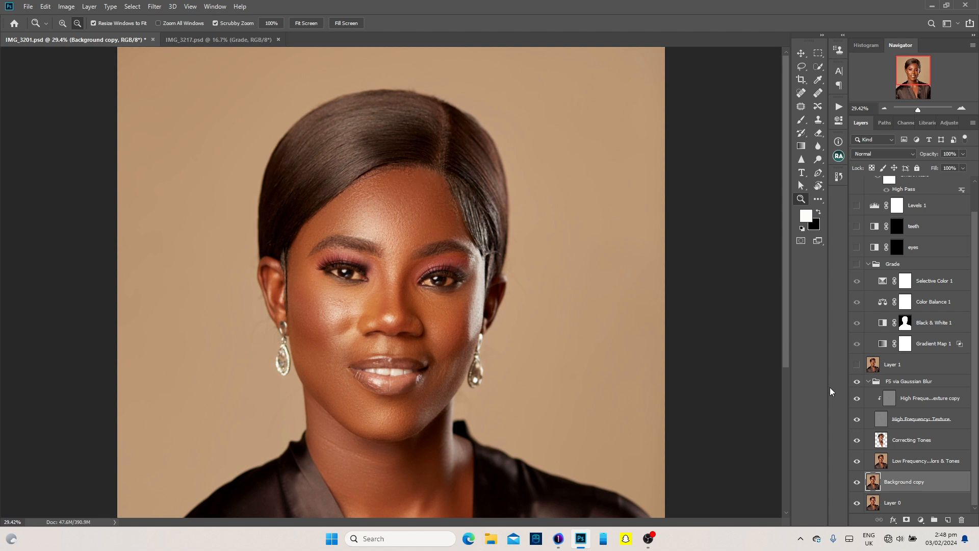
left_click(857, 382)
left_click(857, 382)
left_click(856, 382)
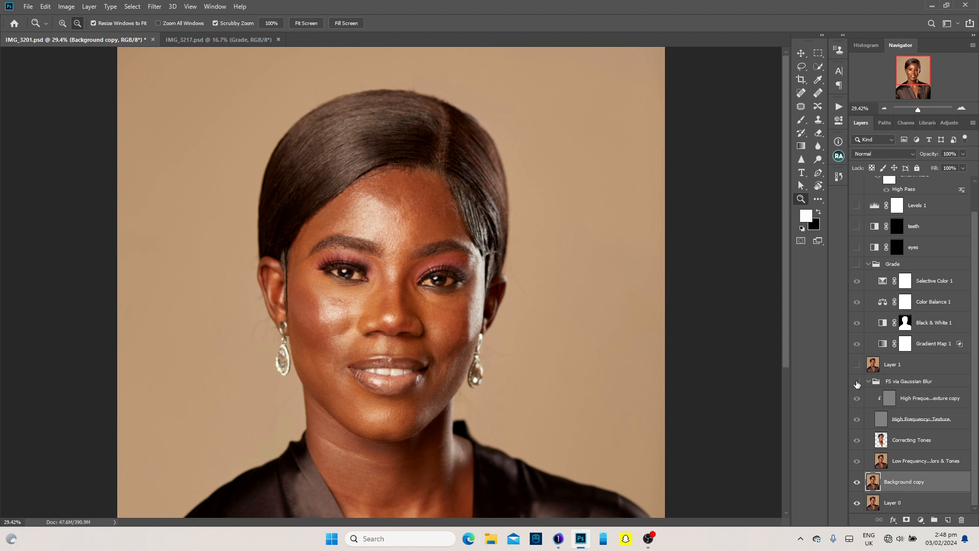
left_click(856, 382)
left_click(857, 382)
left_click(856, 383)
left_click(856, 383)
left_click(857, 382)
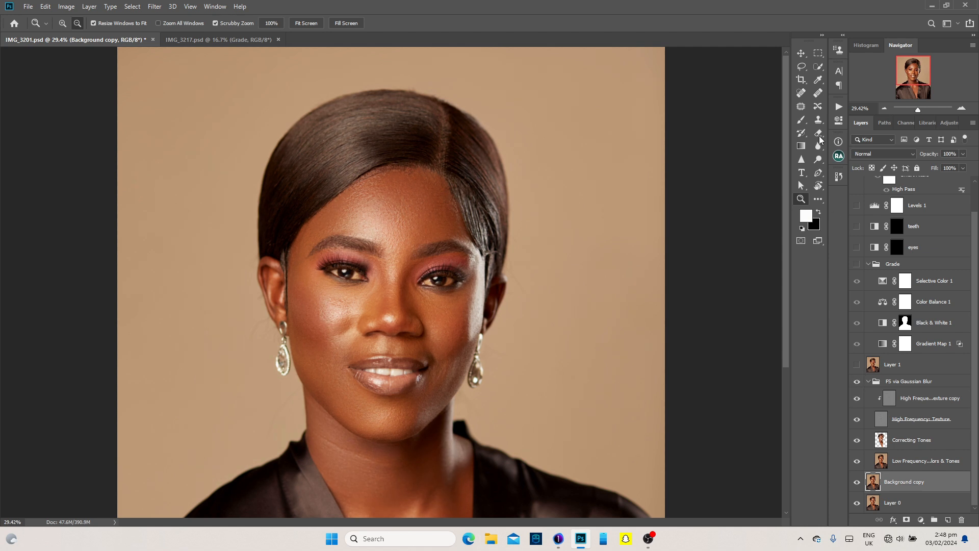
left_click(880, 110)
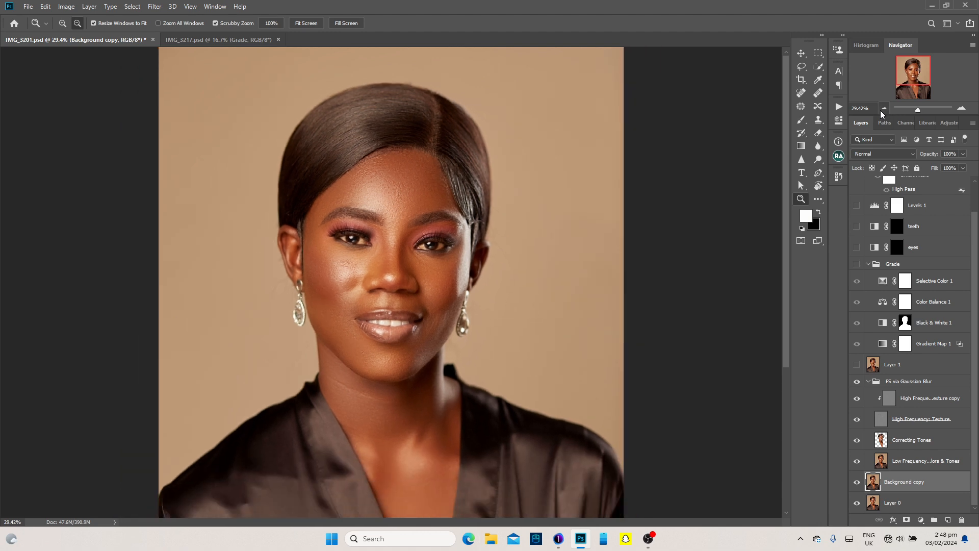
left_click(881, 111)
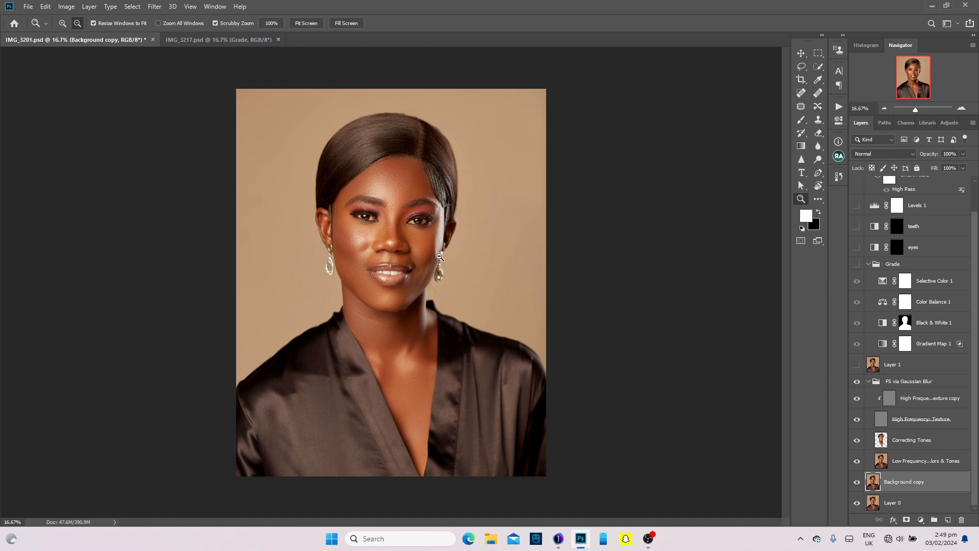
Collapse the FS via Gaussian Blur group and compare the full portrait with and without it
left_click(868, 381)
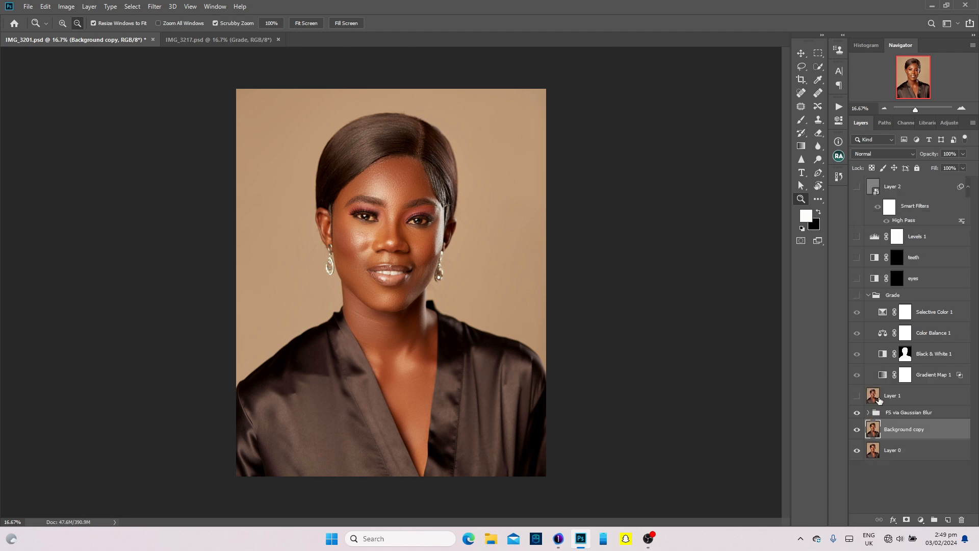
left_click(857, 413)
left_click(857, 413)
left_click(857, 413)
left_click(857, 412)
left_click(857, 412)
Make Layer 1 visible and select it
left_click(857, 398)
left_click(896, 397)
left_click_drag(433, 179, 481, 190)
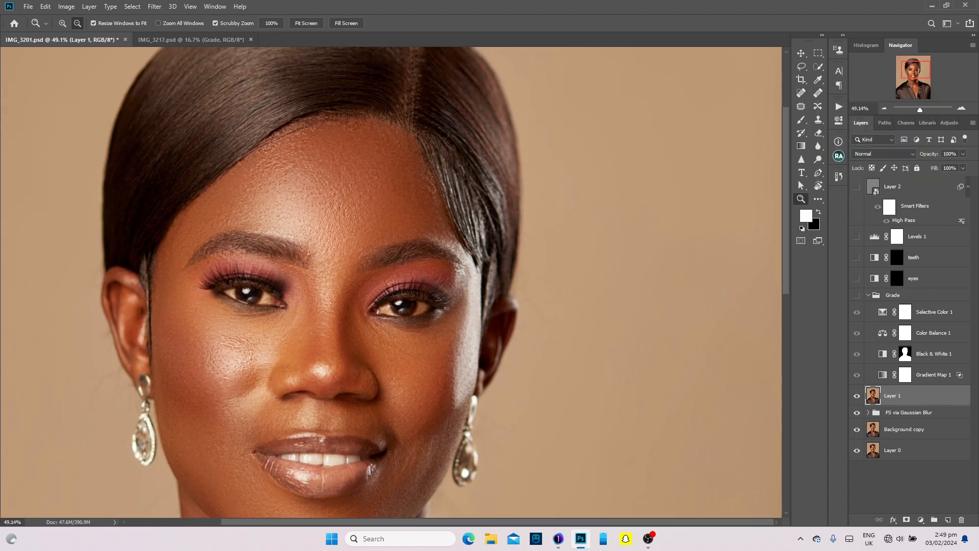
Compare the face and hair close up with and without Layer 1, leaving the layer shown
left_click(856, 395)
left_click(856, 396)
left_click(856, 395)
left_click(857, 395)
left_click(857, 397)
left_click_drag(186, 193, 328, 262)
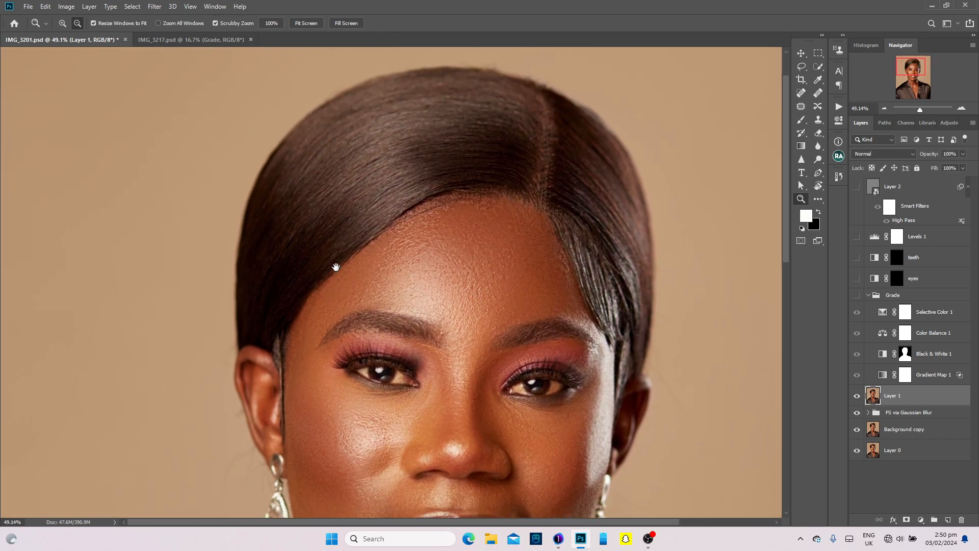
left_click(857, 397)
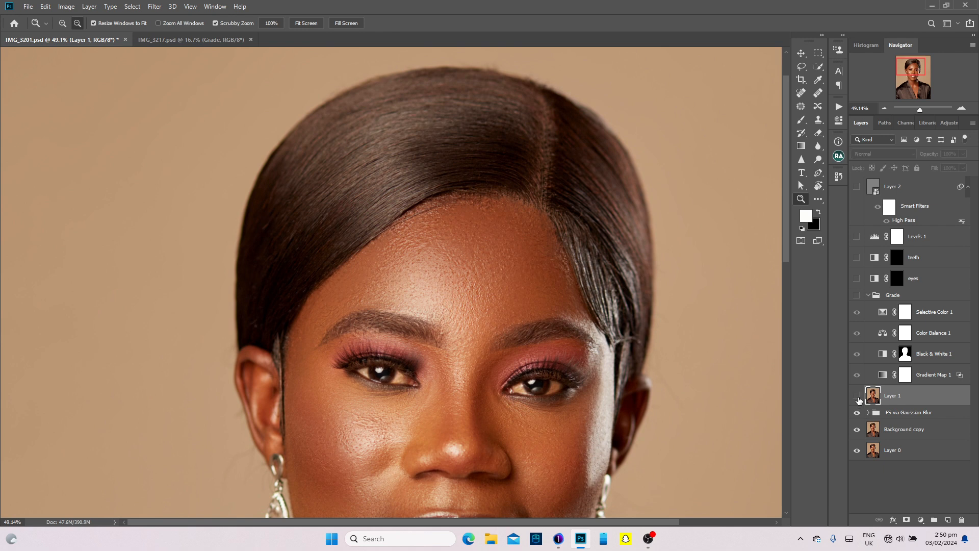
left_click(857, 397)
left_click(857, 396)
left_click(857, 397)
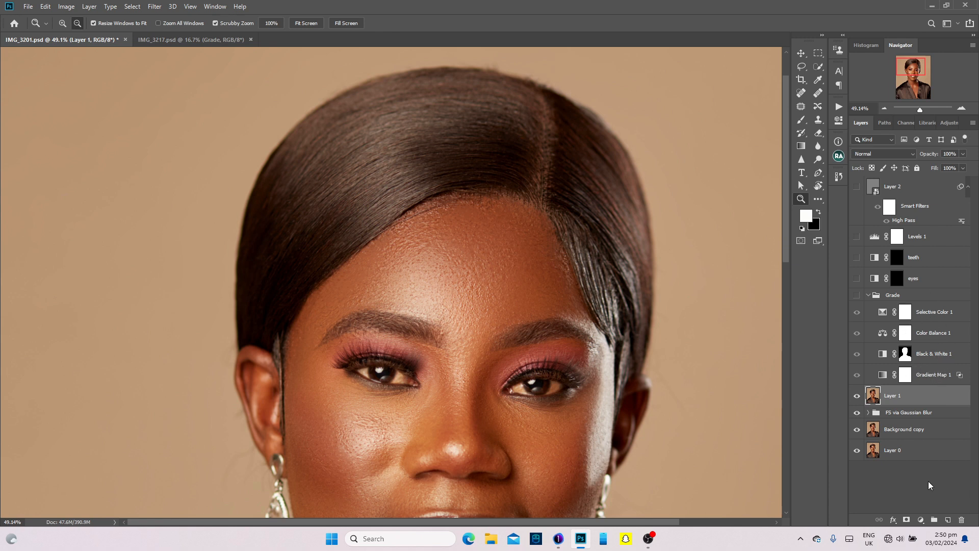
Show the Grade group with only Gradient Map 1 active, hiding Selective Color 1, Color Balance 1 and Black & White 1, and select Gradient Map 1
left_click(924, 519)
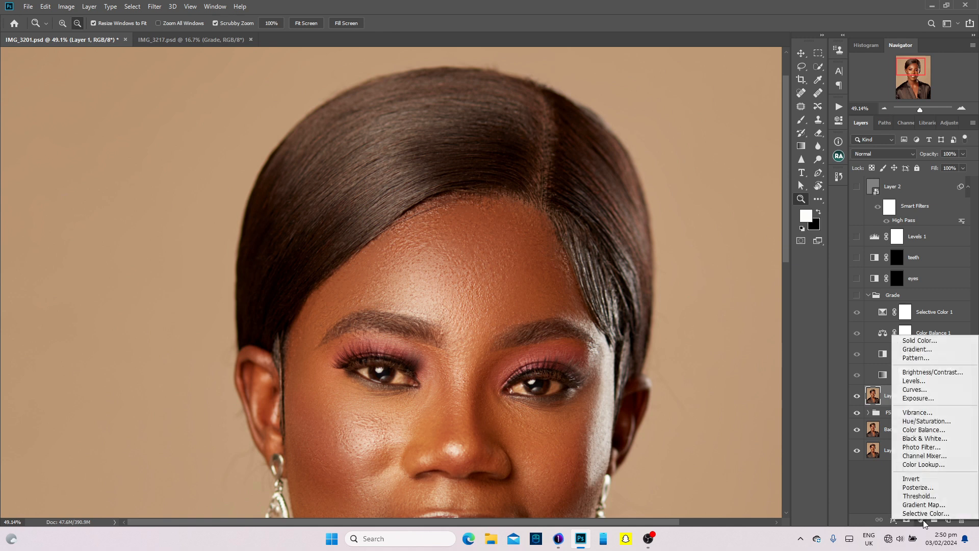
left_click(863, 483)
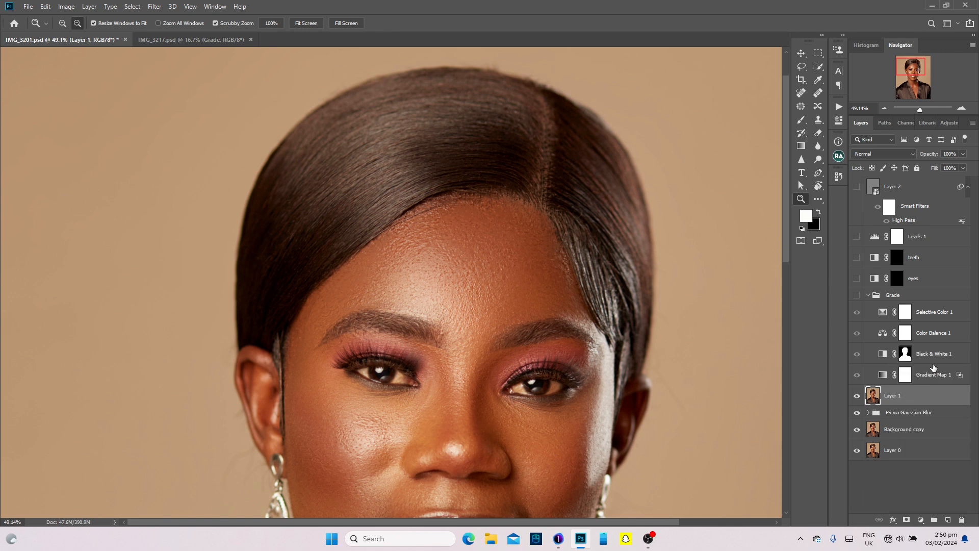
left_click(857, 296)
left_click_drag(856, 311, 861, 361)
left_click(918, 380)
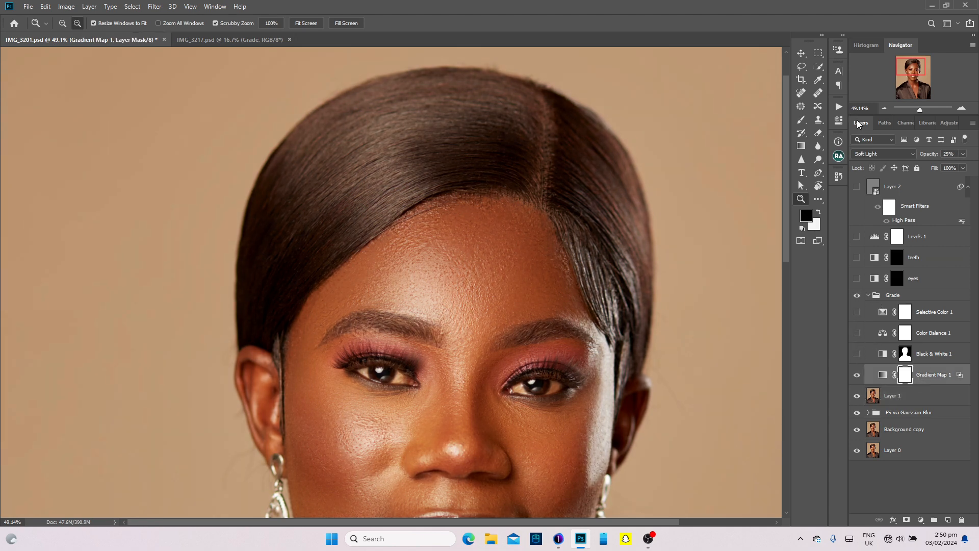
left_click(884, 111)
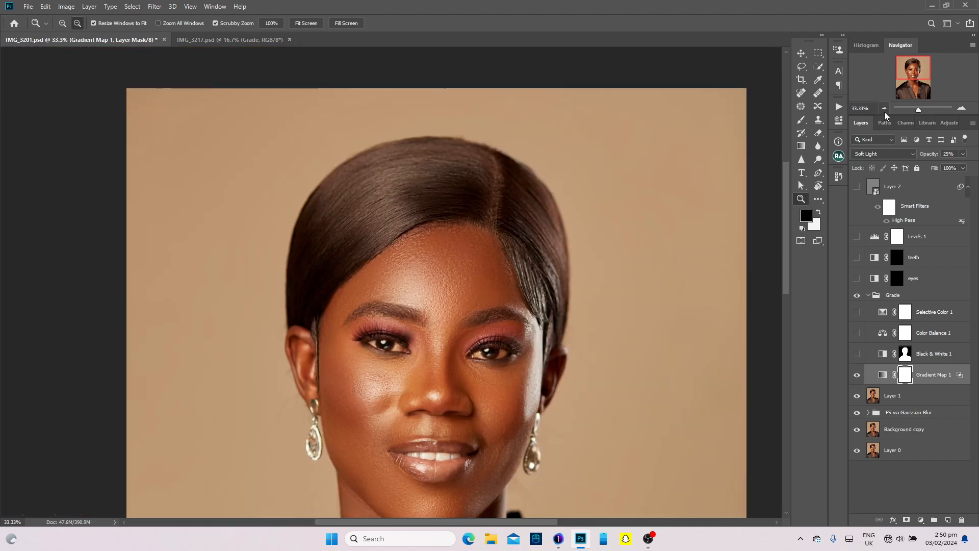
mouse_move(784, 182)
left_mouse_down()
mouse_move(785, 211)
mouse_move(789, 199)
left_mouse_up()
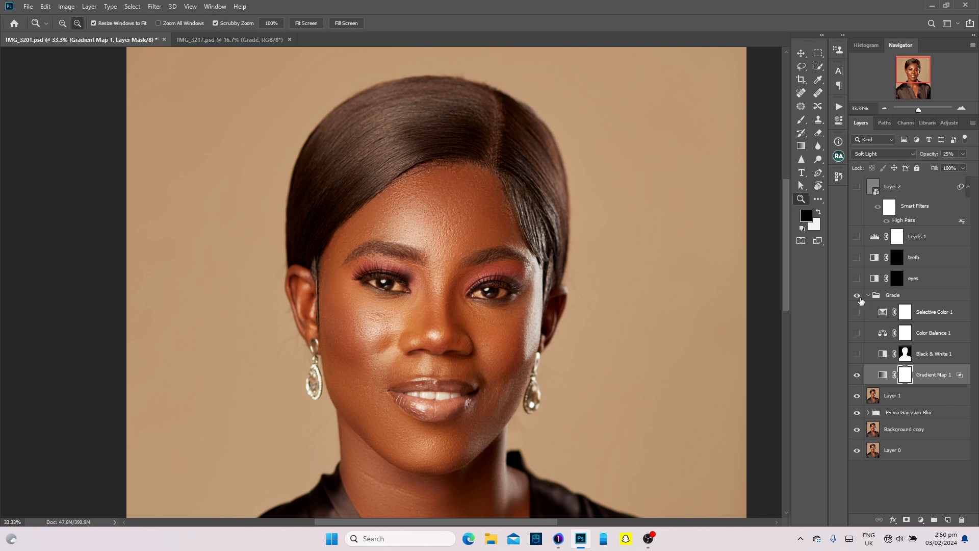
Inspect the first and last colour stops of the Gradient Map 1 gradient in the Gradient Editor without changing them
double_click(881, 375)
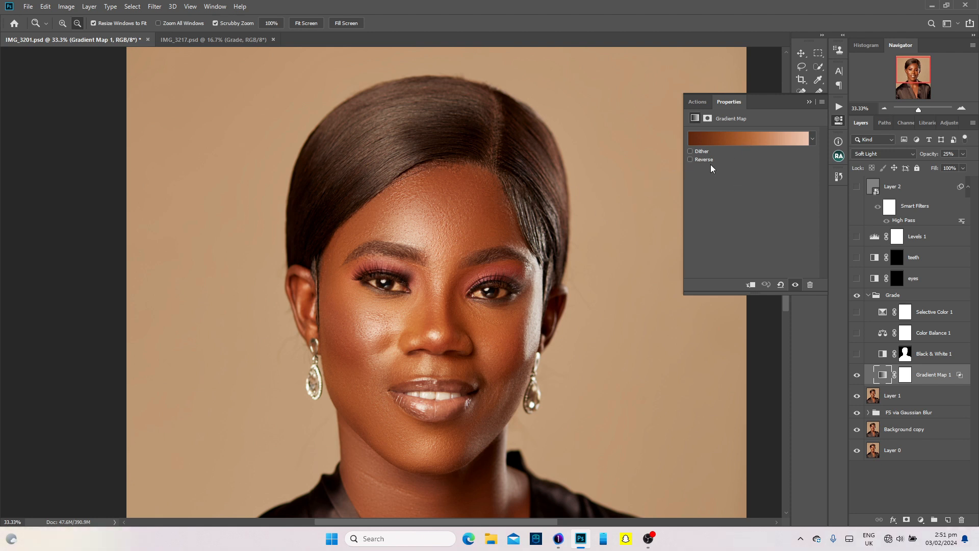
left_click(738, 139)
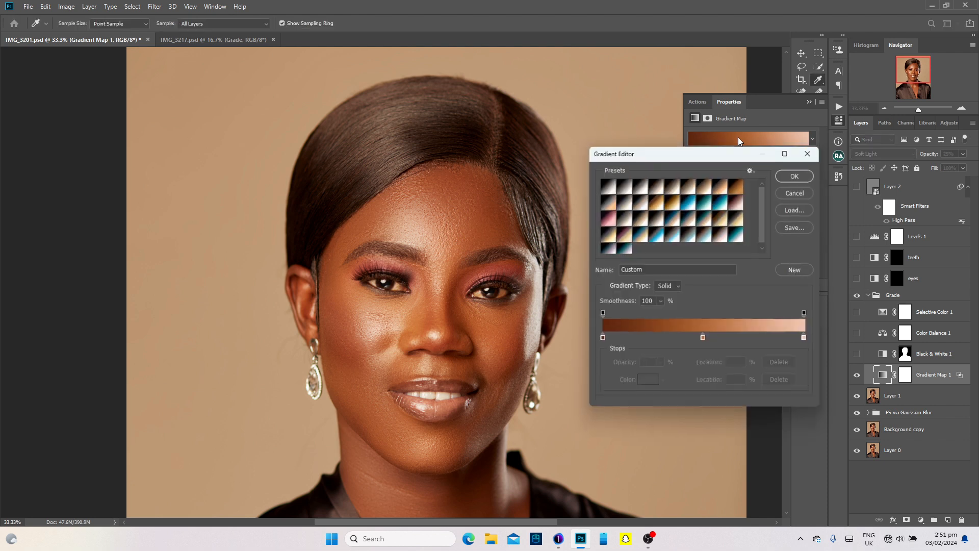
left_click(601, 339)
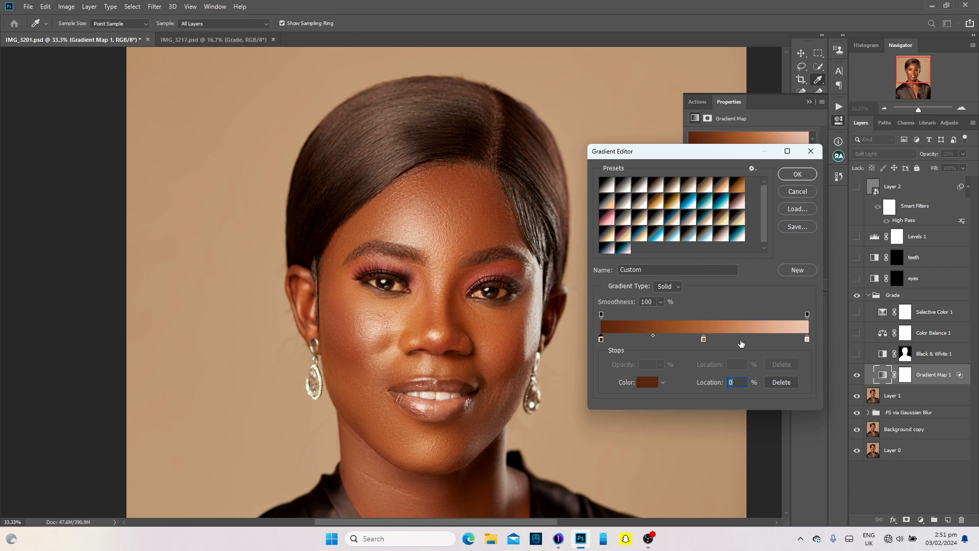
left_click(806, 339)
left_click(790, 191)
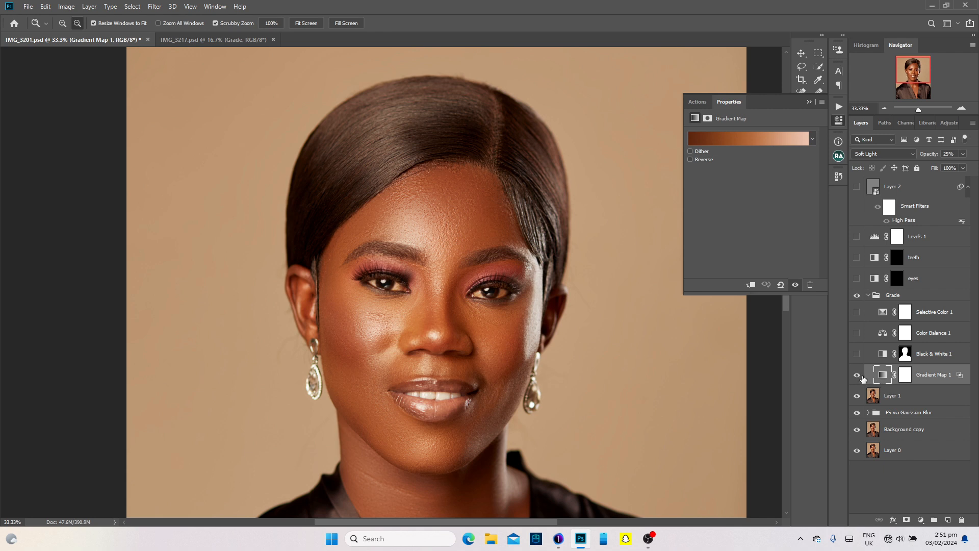
Try a different opacity on Gradient Map 1 and set it back to 25%
left_click(810, 103)
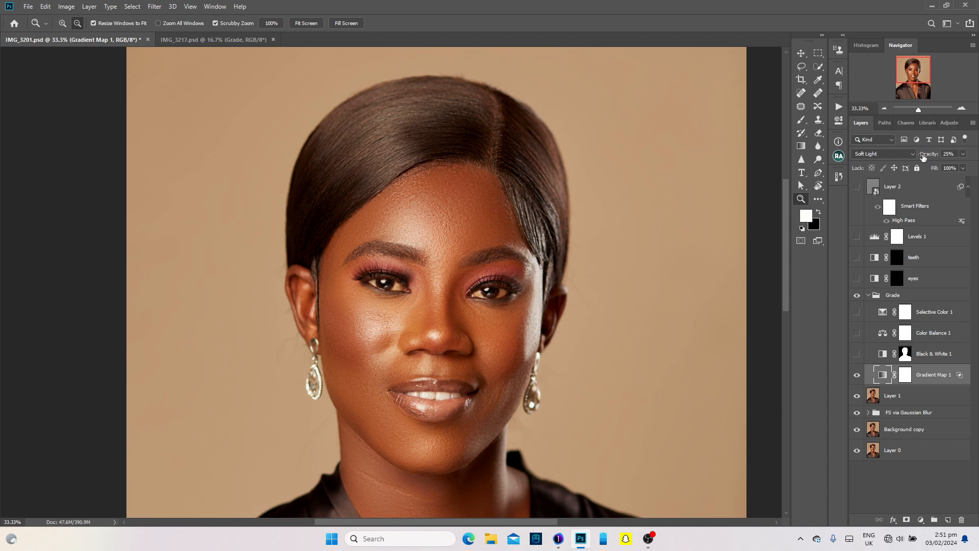
left_click_drag(923, 156, 962, 156)
left_click(949, 153)
type("25")
Compare the portrait with and without Gradient Map 1, leaving the layer shown
left_click(855, 375)
left_click(856, 376)
left_click(856, 375)
left_click(856, 376)
Show Black & White 1, keep its blend mode at Multiply, and select its layer mask
left_click(880, 356)
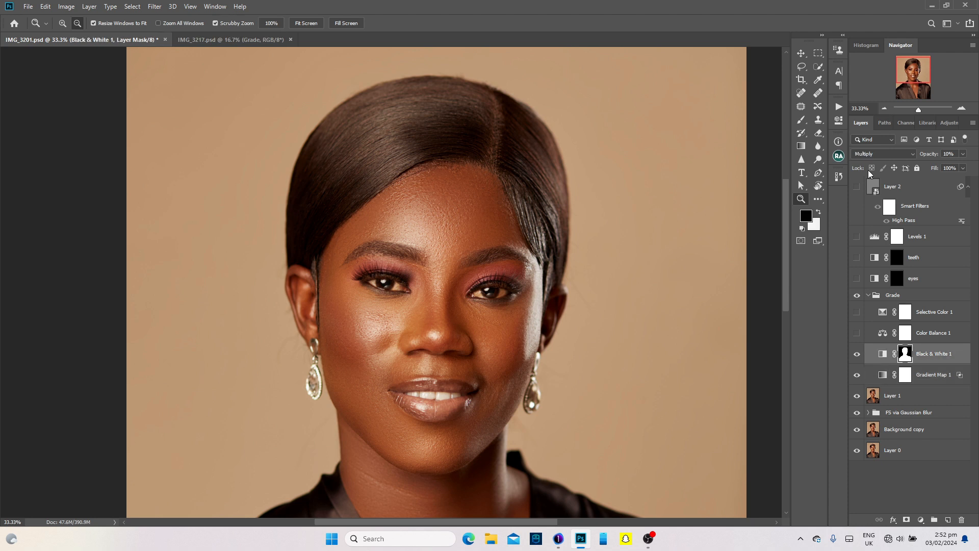
left_click(876, 154)
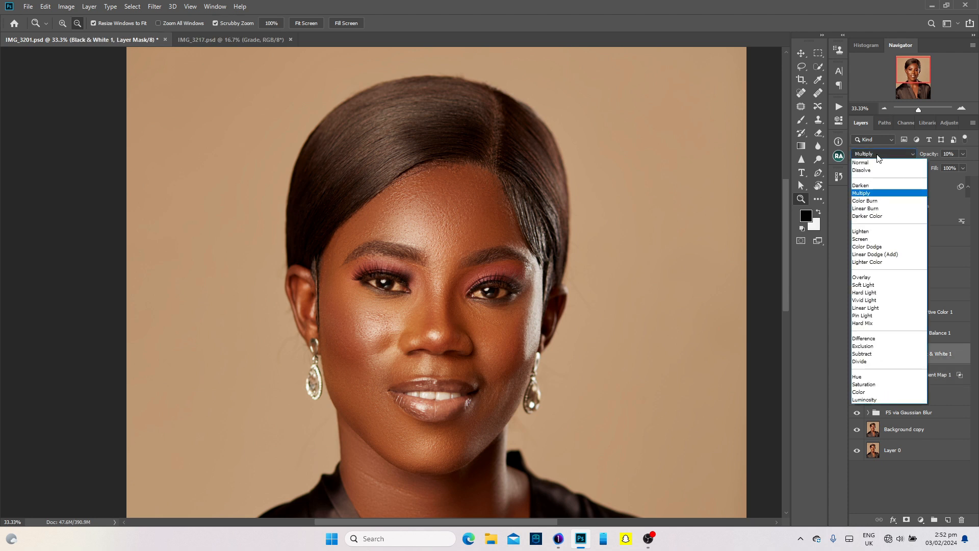
left_click(871, 194)
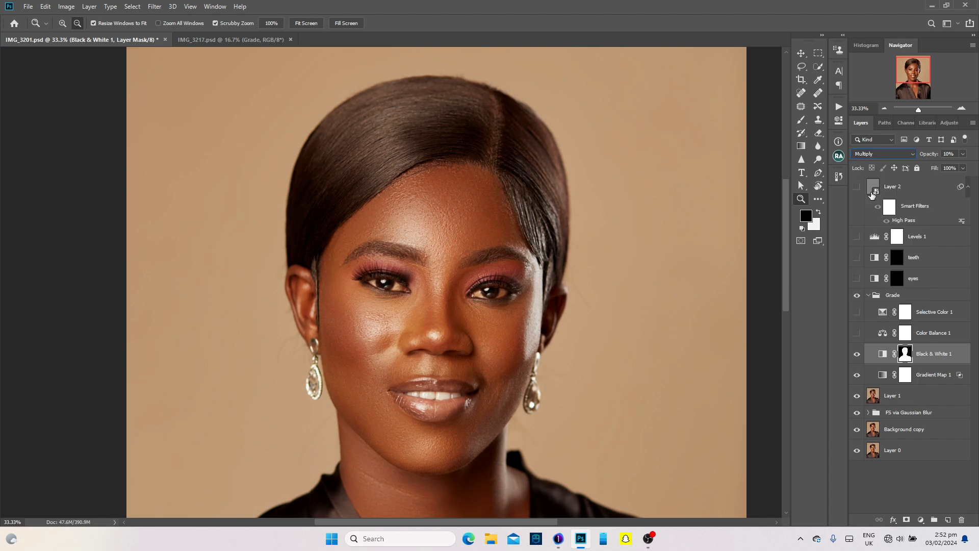
left_click(881, 355)
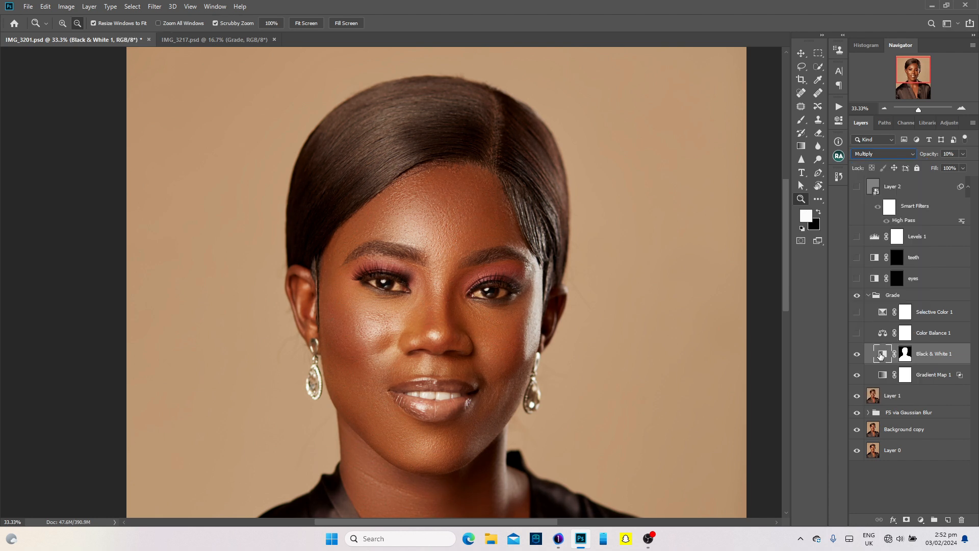
left_click(905, 353)
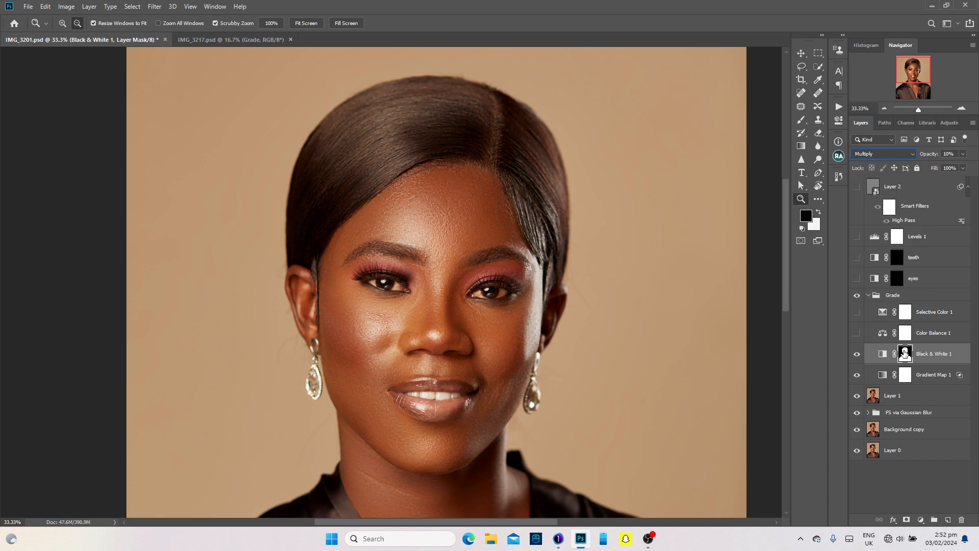
Compare the whole portrait with and without Black & White 1, leaving the layer shown
left_click(882, 109)
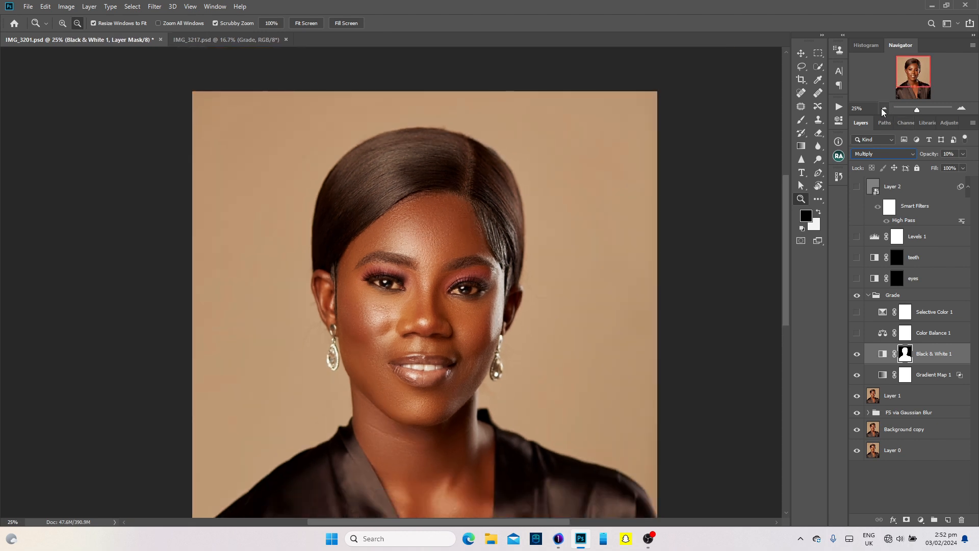
left_click(882, 109)
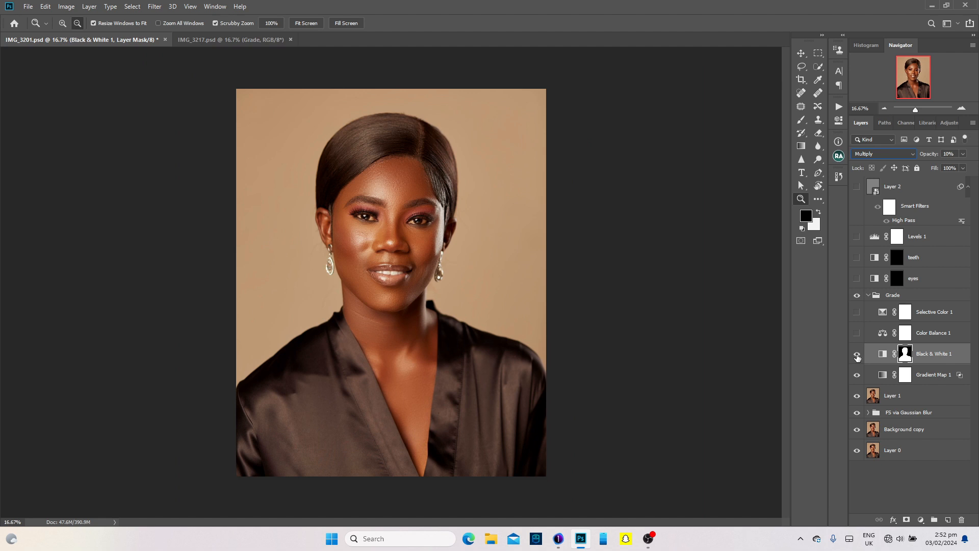
left_click(857, 355)
left_click(857, 355)
left_click(857, 356)
left_click(857, 356)
left_click(857, 356)
left_click(857, 356)
left_click(857, 356)
Set Black & White 1 to 100% opacity and Normal blend mode to demonstrate its masked effect at full strength
key("0")
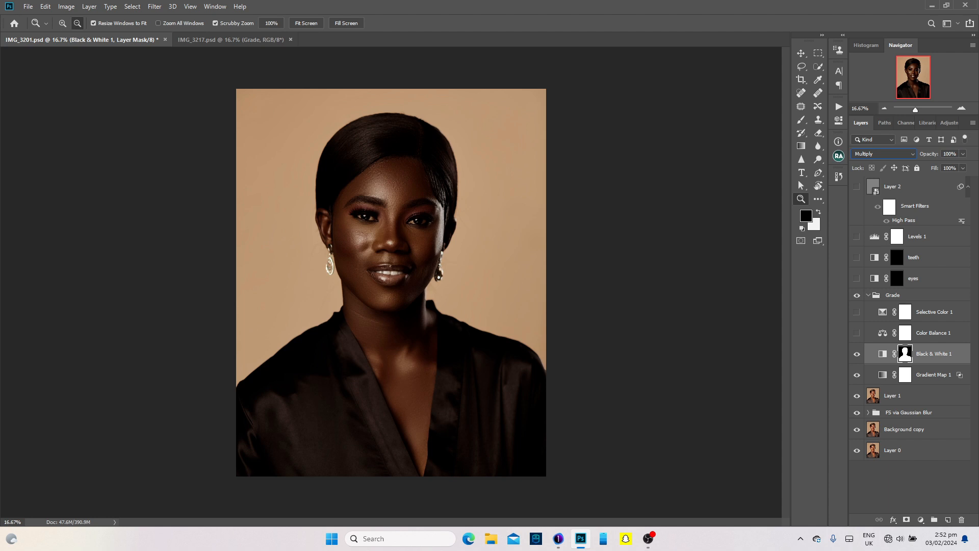
left_click(875, 155)
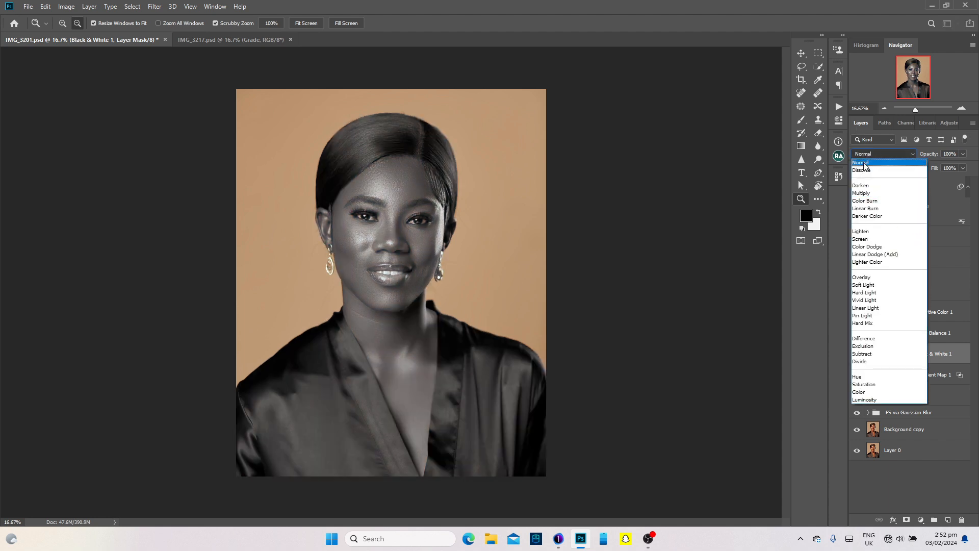
left_click(872, 161)
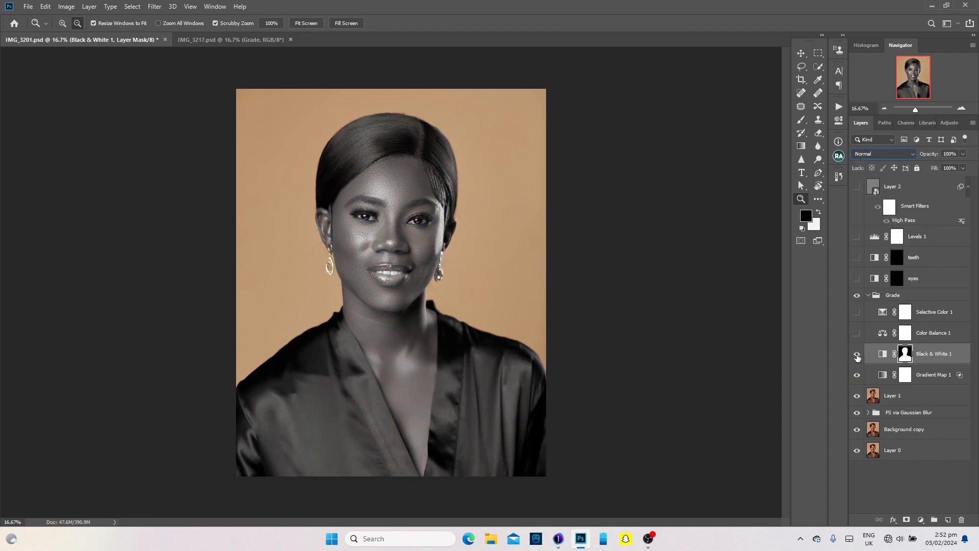
Set Black & White 1 to Multiply blend mode and 10% opacity
left_click(874, 153)
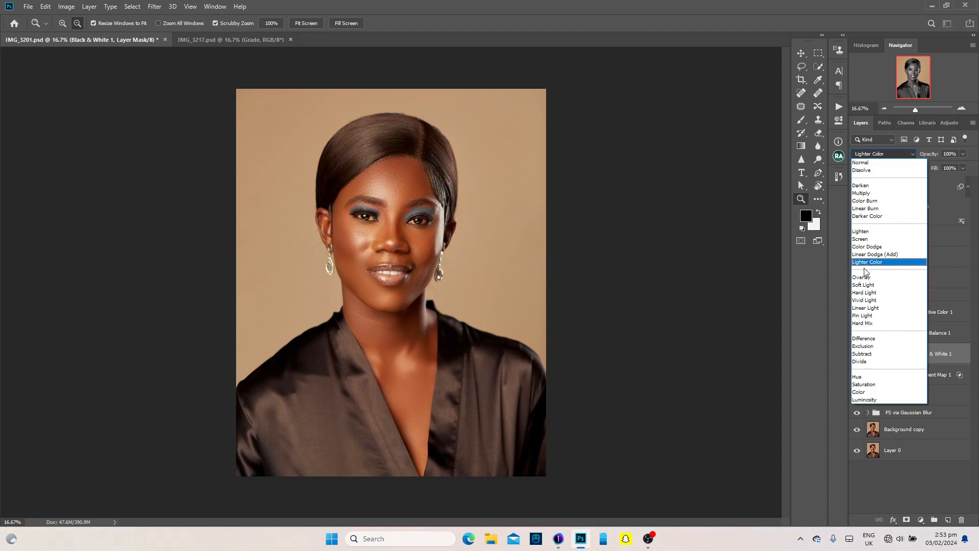
left_click(861, 192)
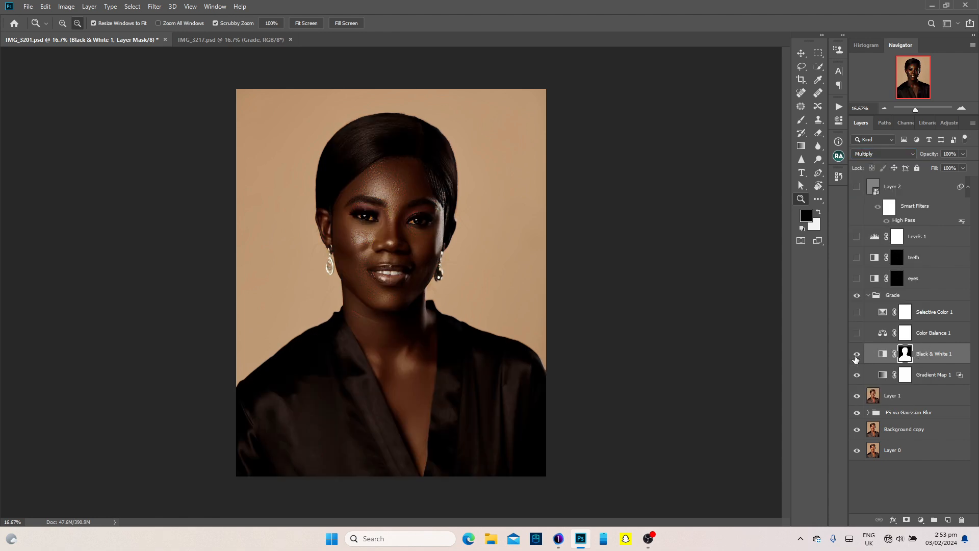
left_click(950, 153)
type("1")
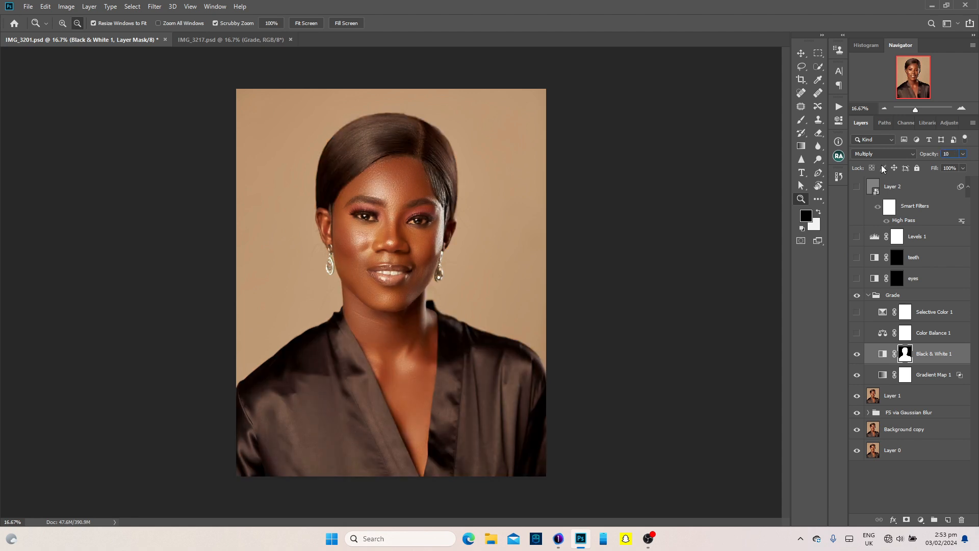
key("Return")
Show Color Balance 1 and review its tonal range settings, including midtones and shadows, without changing them
left_click(859, 334)
left_click(857, 332)
double_click(882, 333)
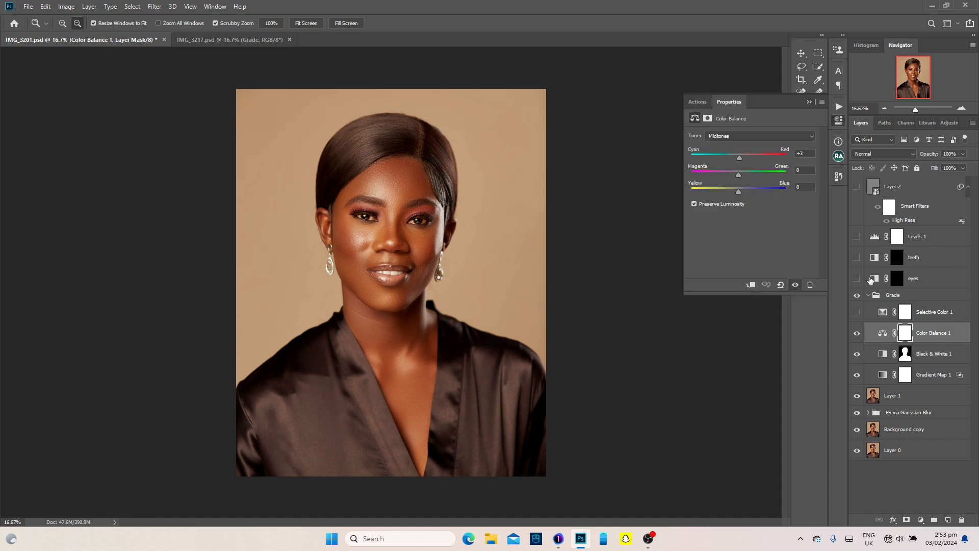
left_click(812, 137)
left_click(785, 145)
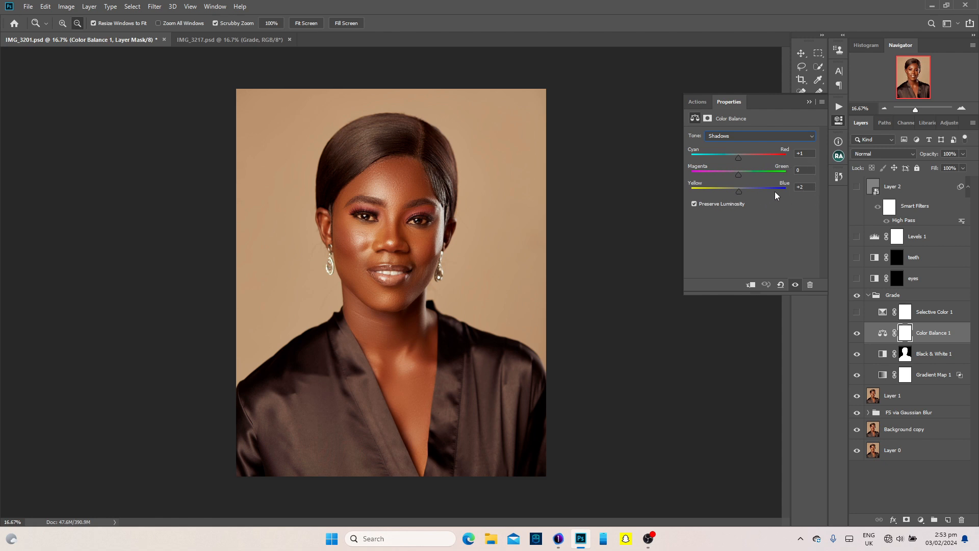
left_click(787, 137)
left_click(749, 158)
left_click(808, 102)
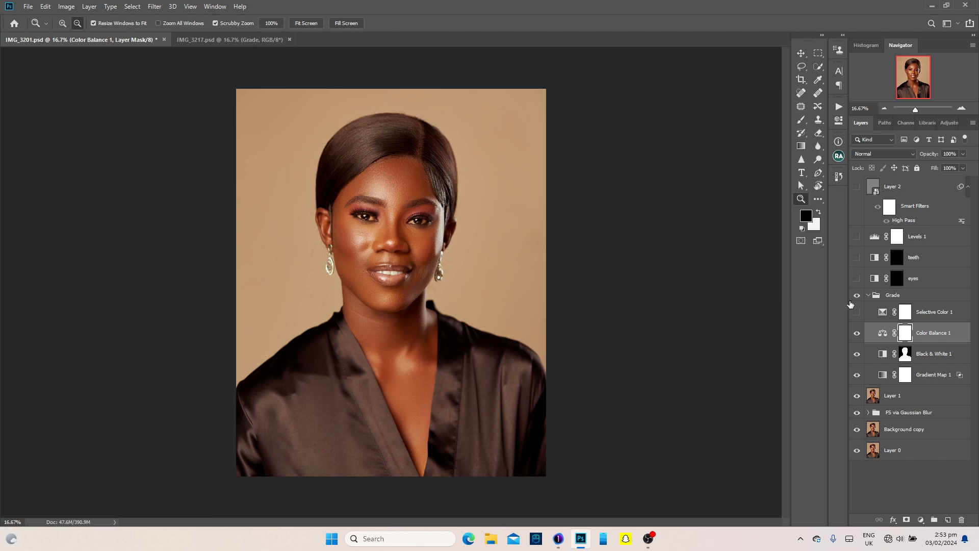
Compare the portrait with and without Color Balance 1, leaving the layer shown
left_click(857, 334)
left_click(857, 334)
left_click(857, 334)
left_click(857, 334)
left_click(857, 334)
left_click(857, 334)
Show Selective Color 1 and review its Reds and Whites settings without changing them
left_click(857, 313)
double_click(879, 313)
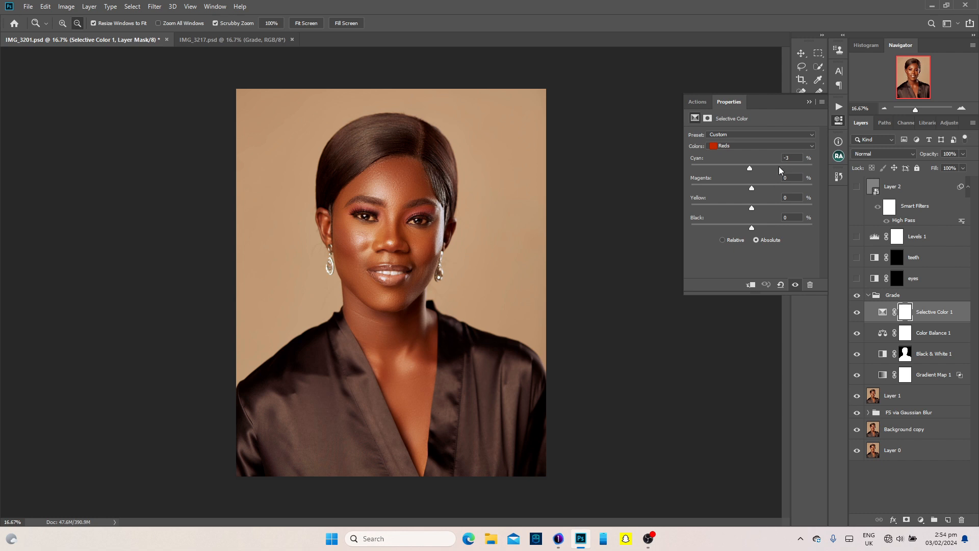
left_click(775, 147)
left_click(775, 148)
left_click(775, 149)
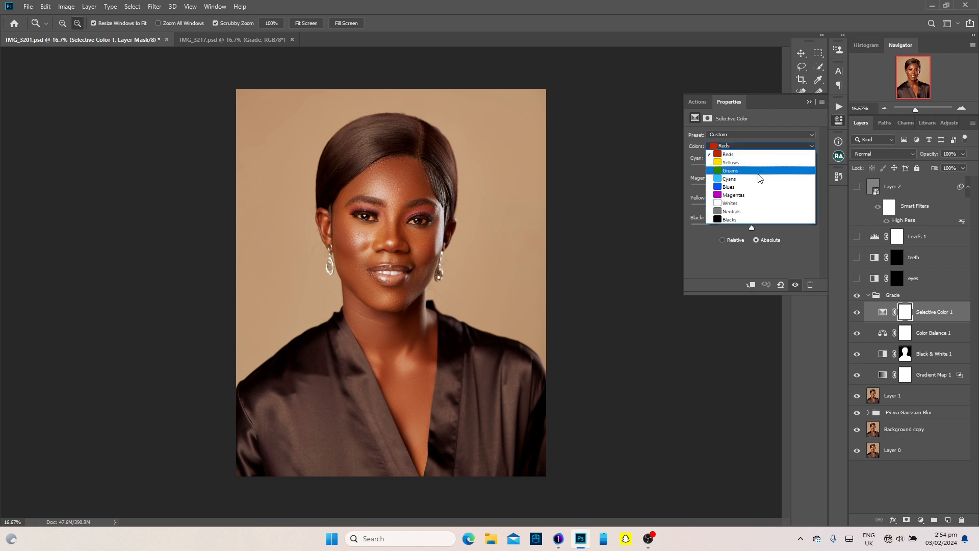
left_click(738, 202)
left_click_drag(737, 202, 741, 206)
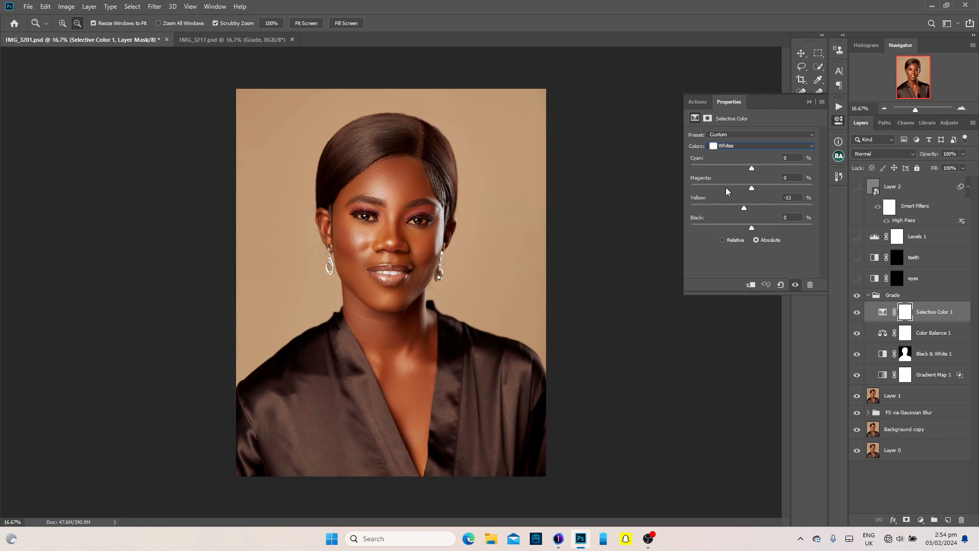
left_click(742, 148)
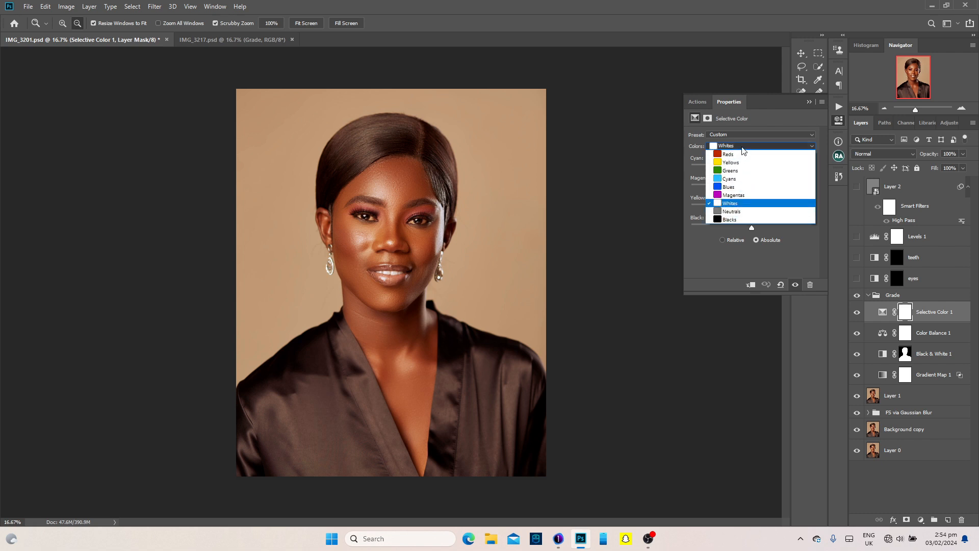
key("Escape")
Collapse the Grade group and compare the portrait with and without the whole grade, leaving the group shown
left_click(867, 296)
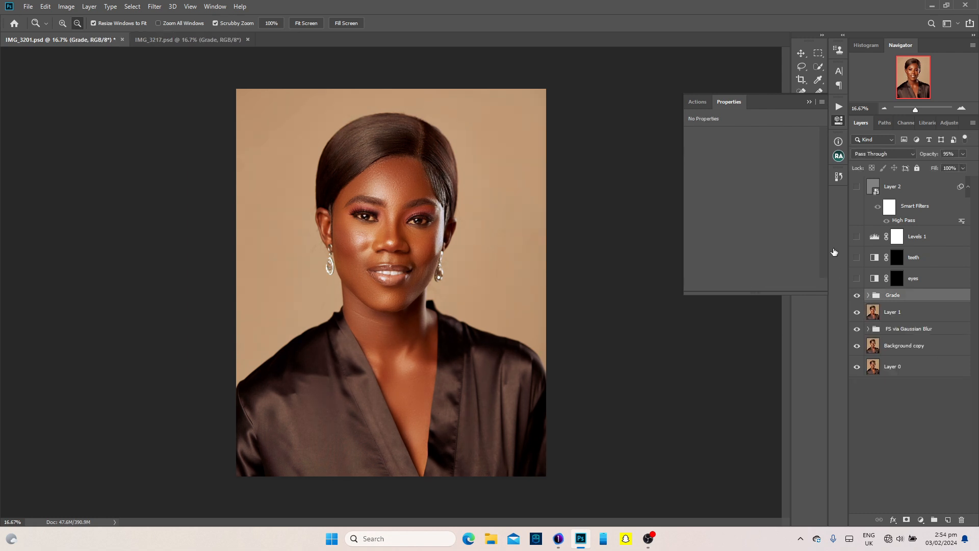
left_click(808, 103)
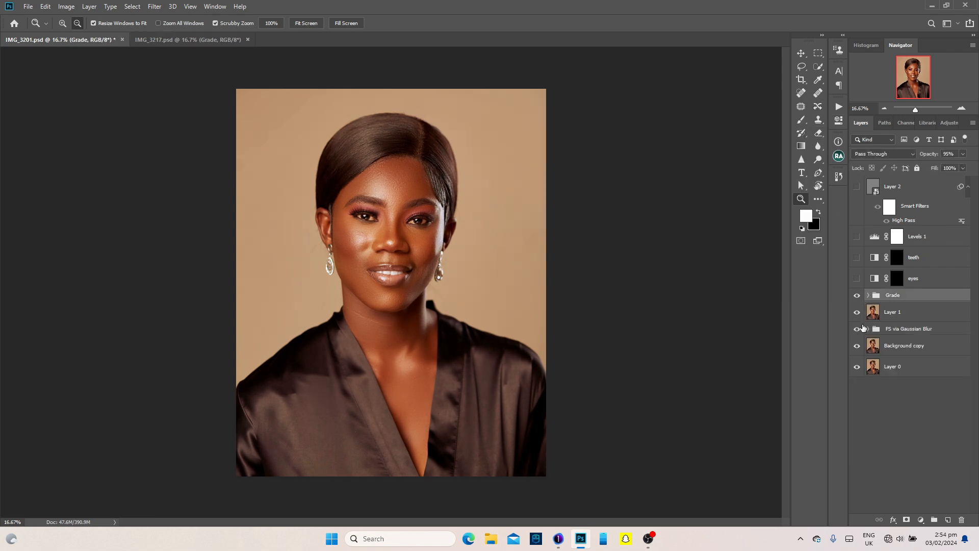
left_click(856, 296)
left_click(857, 296)
left_click(856, 296)
left_click(856, 296)
left_click(856, 296)
left_click(856, 296)
left_click(857, 295)
left_click(857, 295)
Select the eyes layer and switch its visibility to check its effect, leaving it shown
left_click(933, 279)
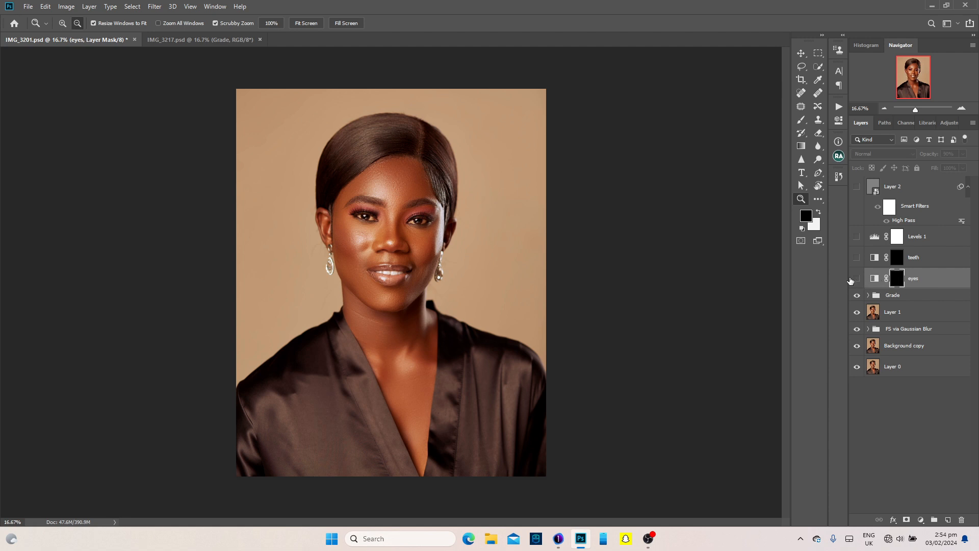
left_click(857, 278)
left_click(857, 278)
left_click(856, 279)
left_click(857, 278)
left_click(857, 278)
Compare the eyes close up with and without the eyes layer, and return to the whole portrait
left_click_drag(408, 210, 484, 216)
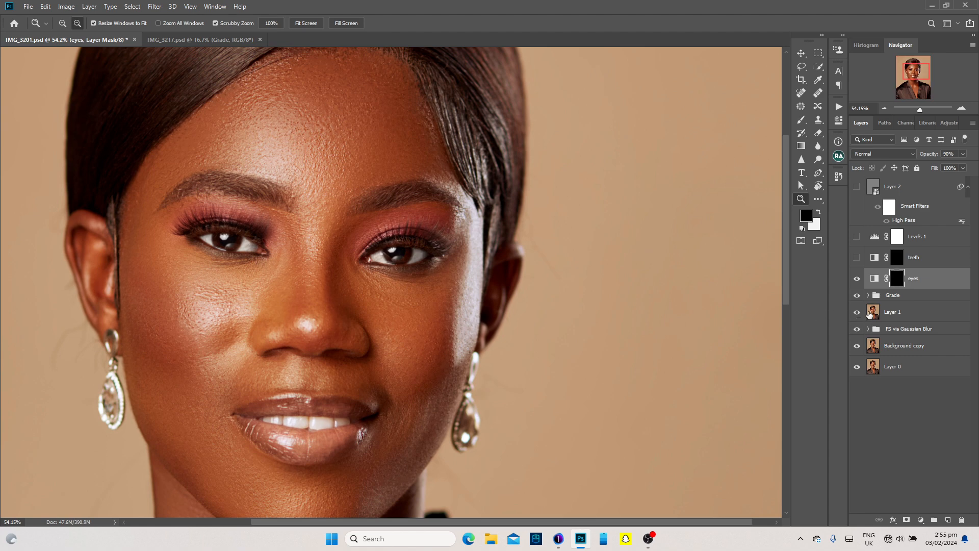
left_click(857, 280)
left_click(857, 280)
left_click(856, 280)
left_click(856, 280)
scroll(651, 318, "down", 5)
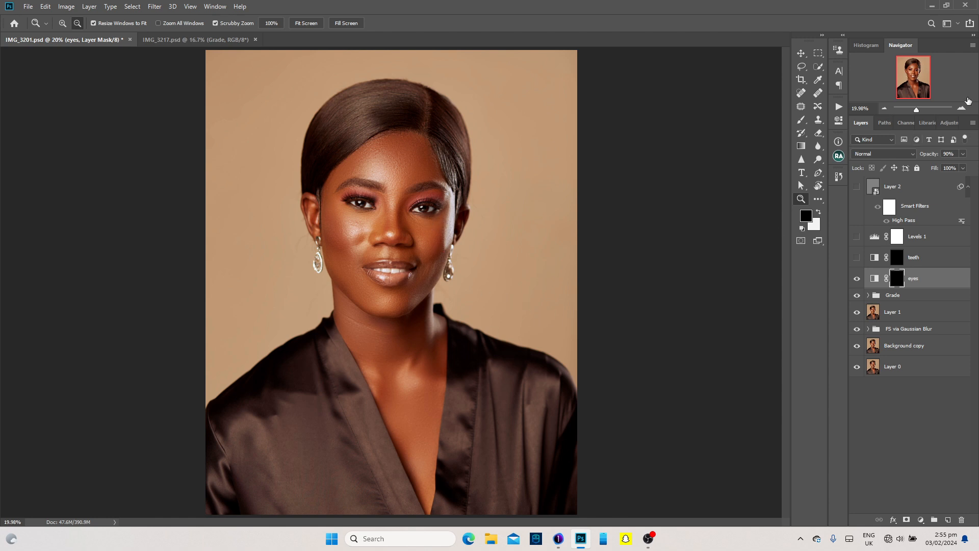
left_click(885, 108)
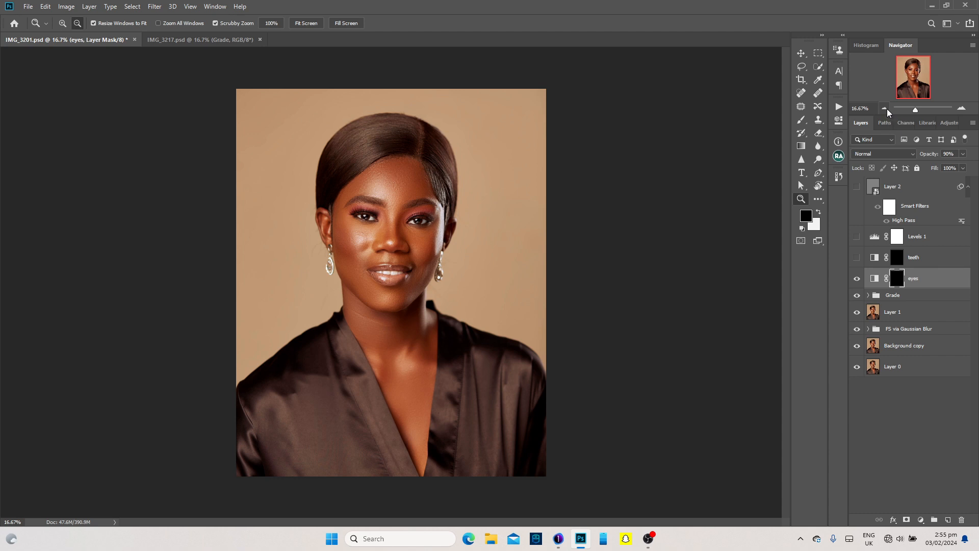
Show the teeth layer and view the available adjustment layer types without adding one
left_click(857, 257)
left_click(858, 259)
left_click(857, 258)
left_click(922, 519)
key("Escape")
Look at the portrait closer while selecting the teeth layer and returning the selection to the eyes layer
left_click(962, 109)
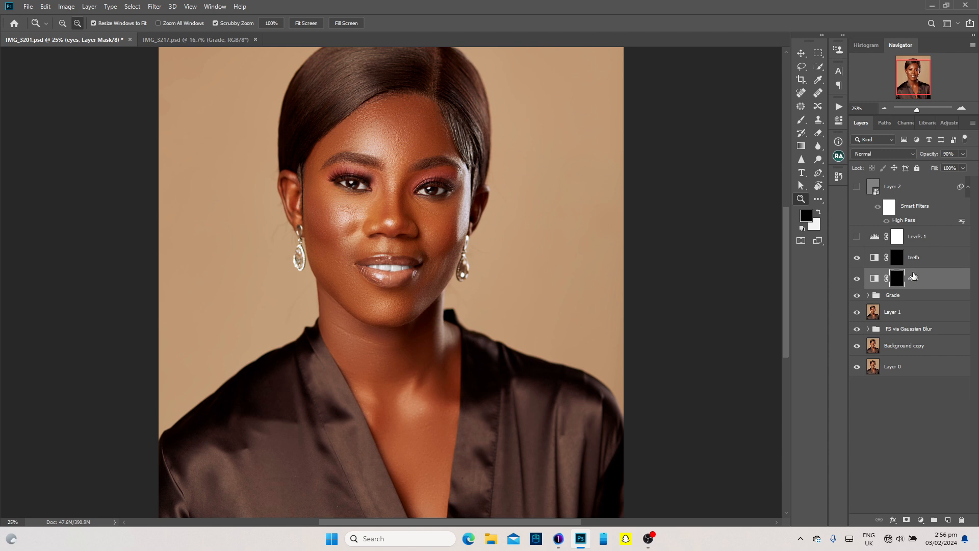
left_click(939, 257)
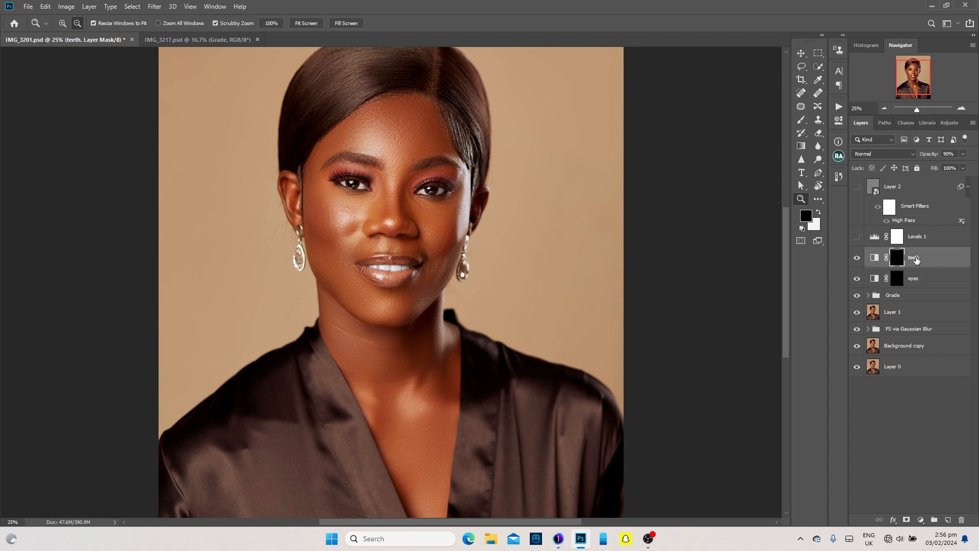
left_click(935, 277)
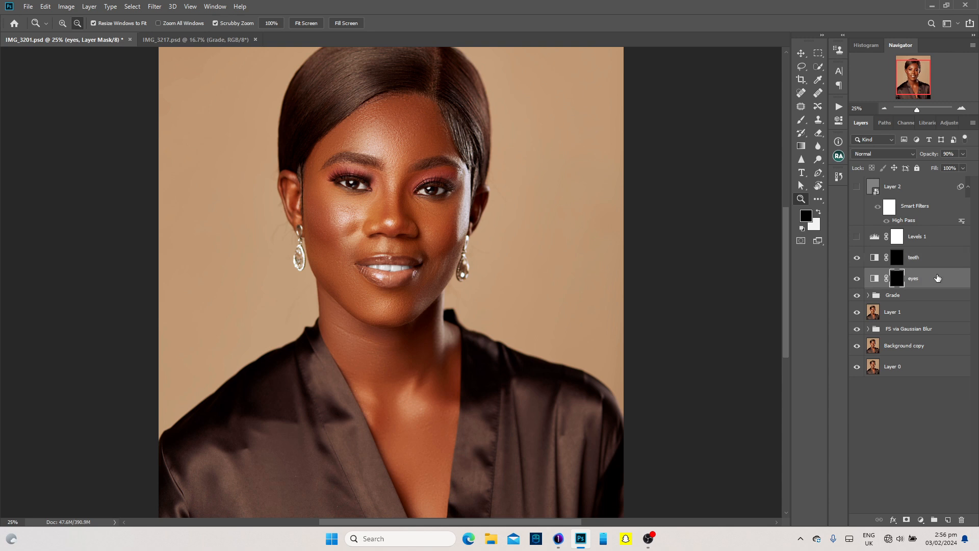
left_click(885, 108)
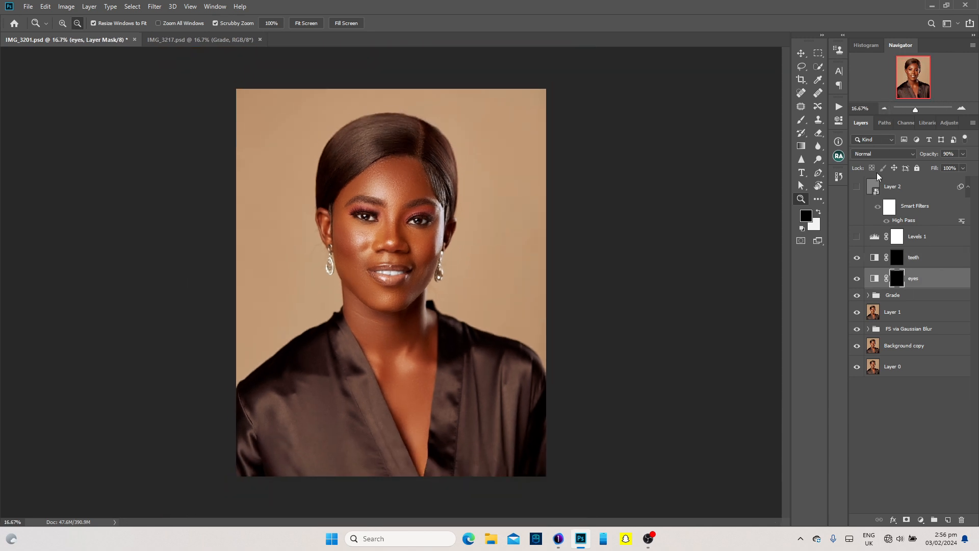
Show the Levels 1 layer, switching its visibility to check its effect on the portrait
left_click(857, 237)
left_click(857, 237)
left_click(857, 237)
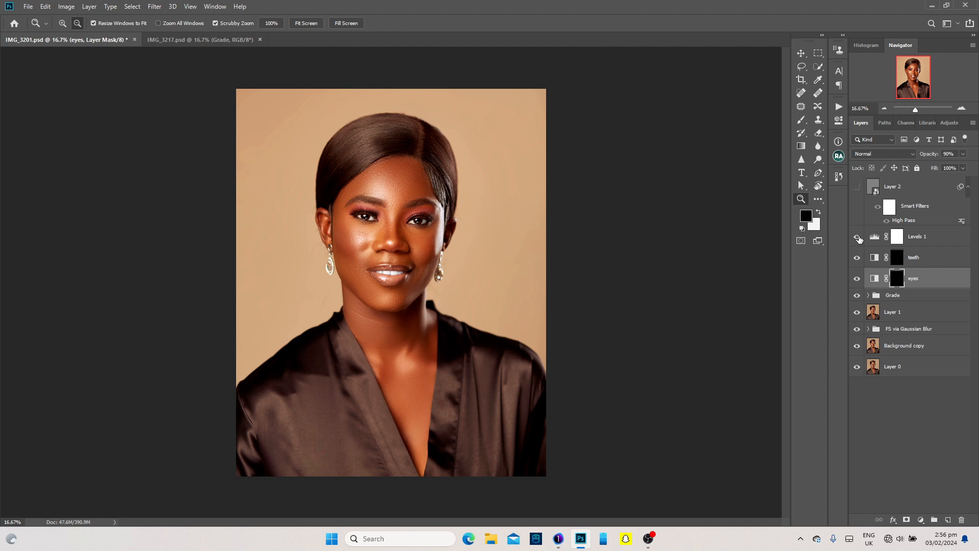
left_click(857, 237)
left_click(857, 236)
Review the input levels of Levels 1 and compare the portrait with and without the layer, leaving it shown
double_click(874, 236)
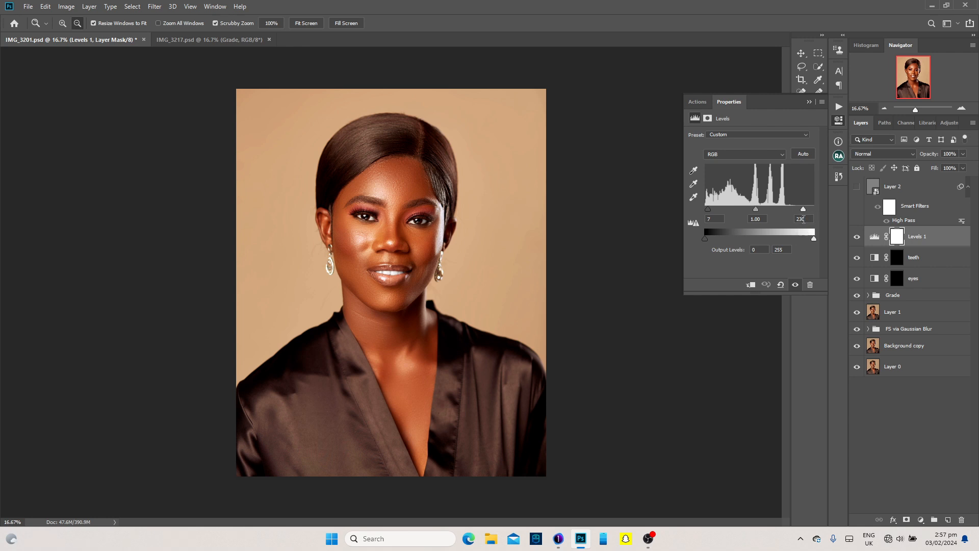
left_click(809, 102)
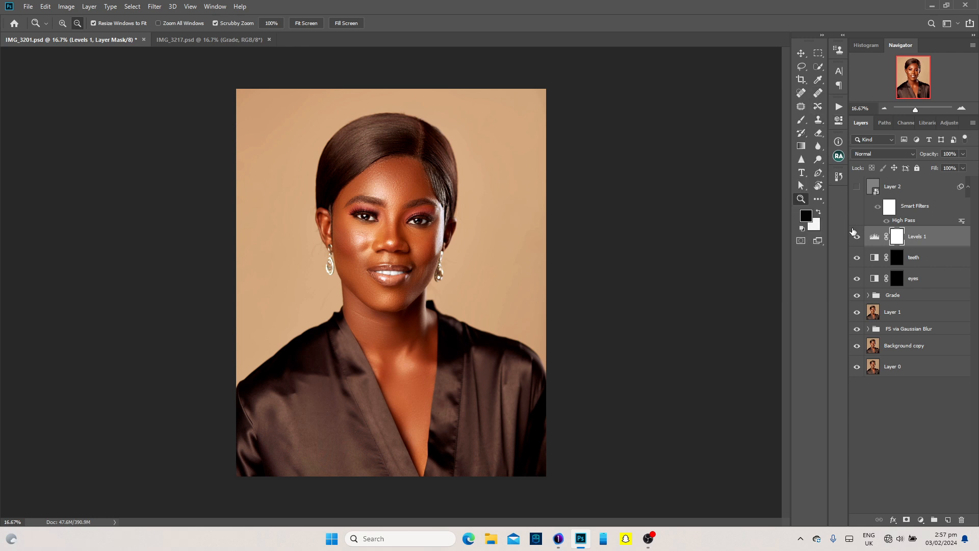
left_click(858, 237)
left_click(857, 237)
left_click(858, 237)
left_click(857, 237)
Compare the original portrait on Layer 0 alone with the full retouch several times, leaving the retouch layers shown
left_click(858, 367, "alt")
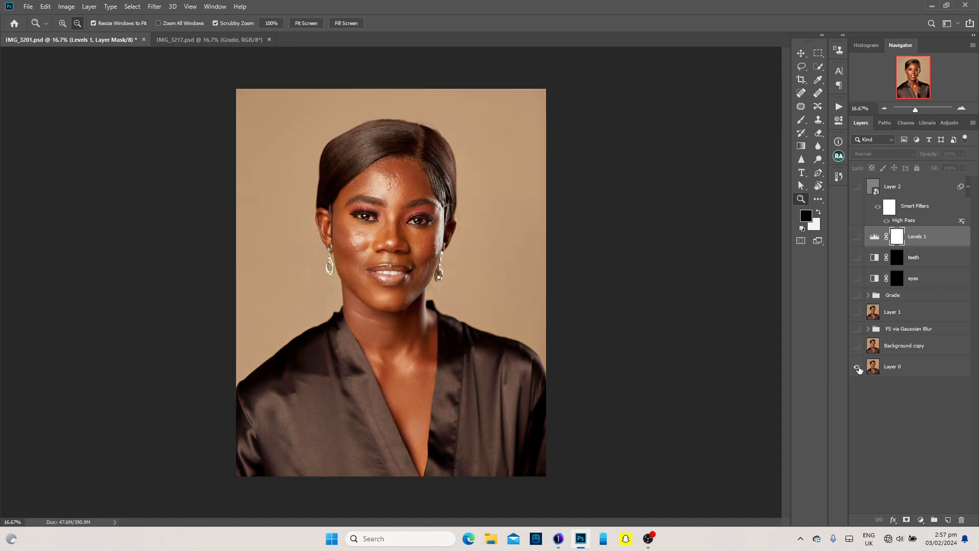
left_click(857, 367, "alt")
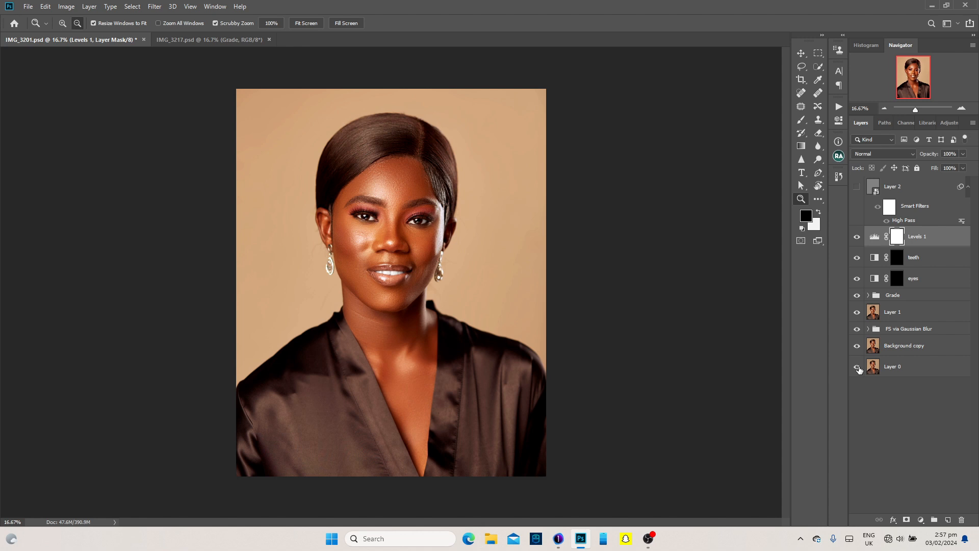
left_click(858, 367, "alt")
left_click(858, 367, "alt")
left_click(858, 367, "alt")
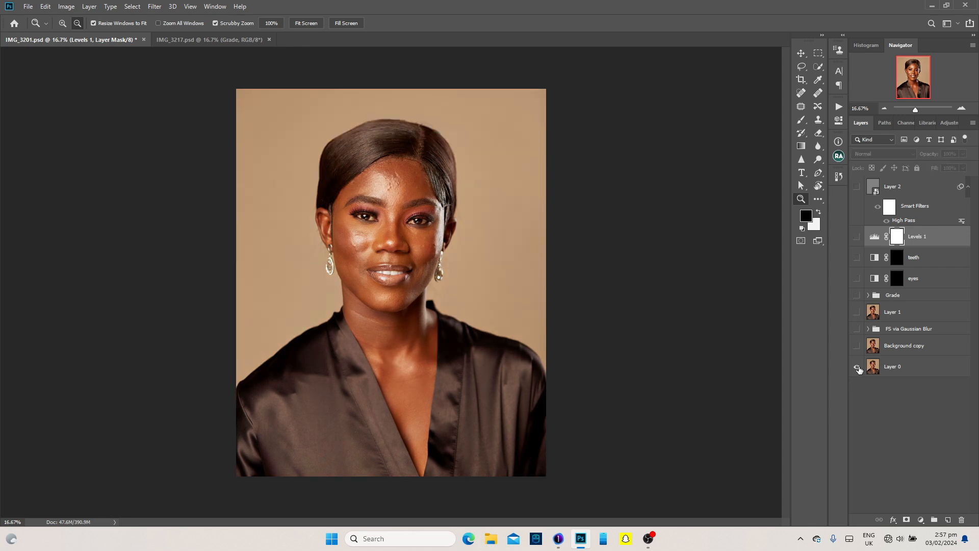
left_click(857, 367, "alt")
left_click(857, 367, "alt")
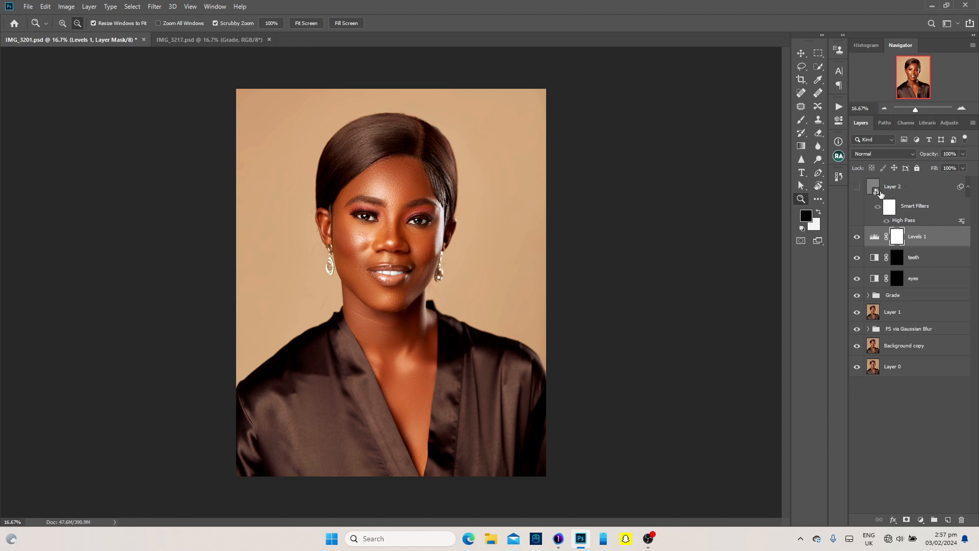
Show Layer 2 and review its High Pass smart filter radius without changing it
left_click(857, 187)
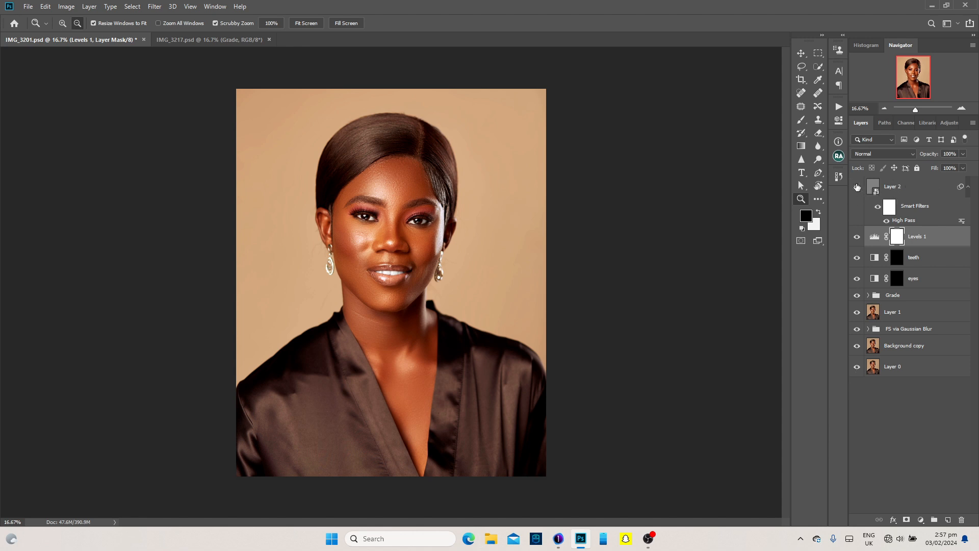
left_click(900, 220)
double_click(900, 220)
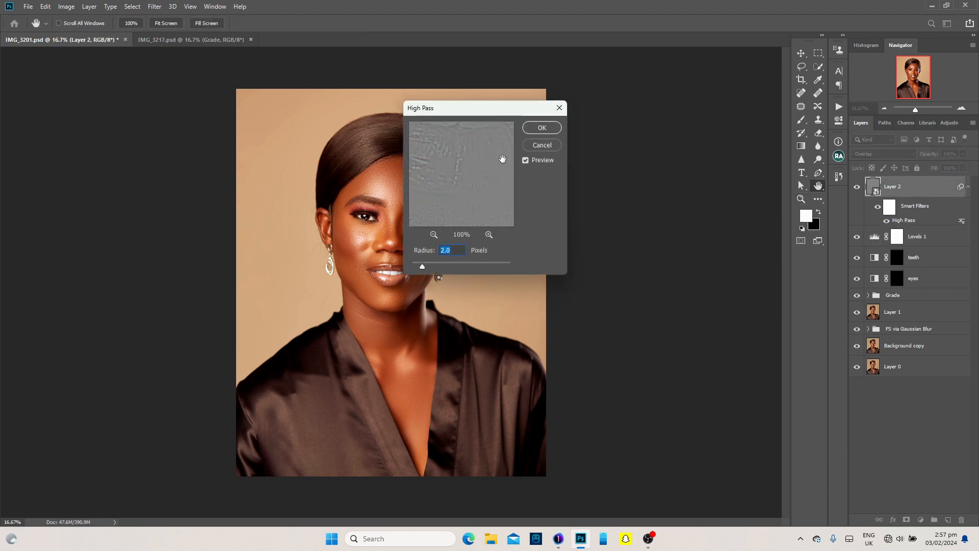
left_click(542, 145)
Inspect the sharpened face up close, then compare the whole portrait with the original Layer 0
key("z")
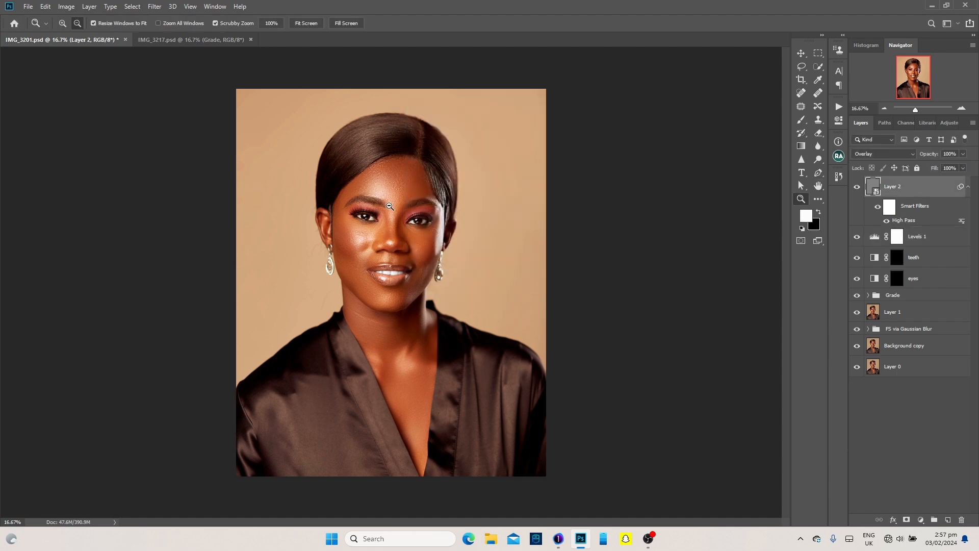
left_click_drag(387, 207, 431, 218)
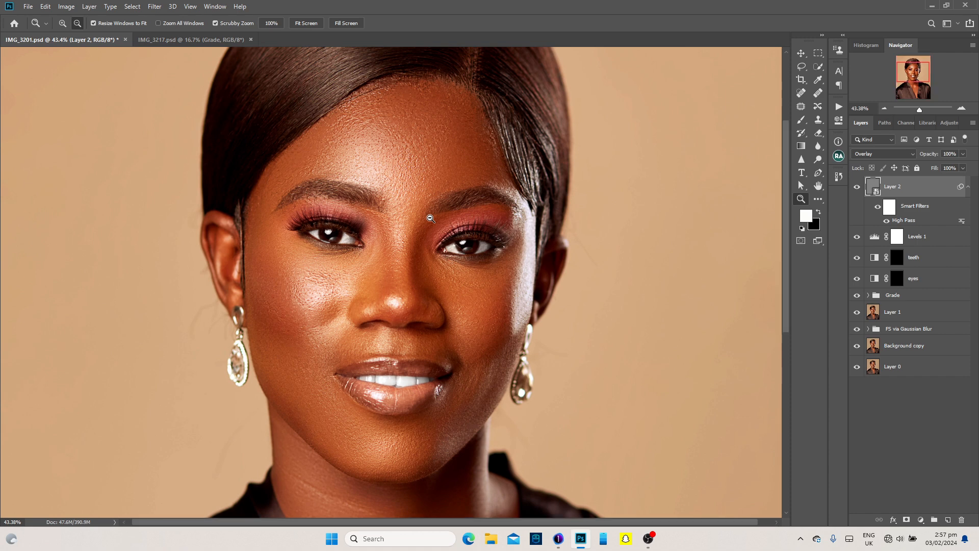
scroll(431, 218, "down", 3)
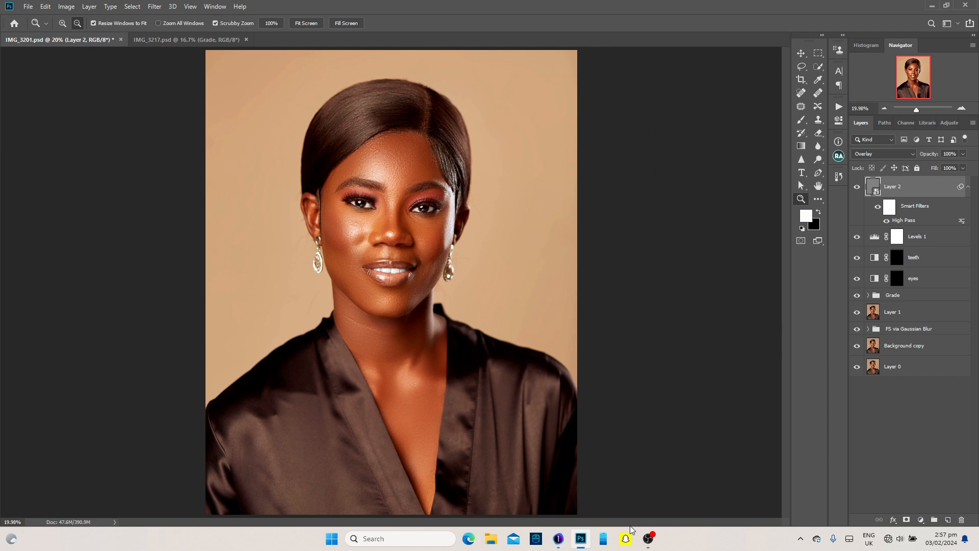
mouse_move(560, 544)
left_click(883, 109)
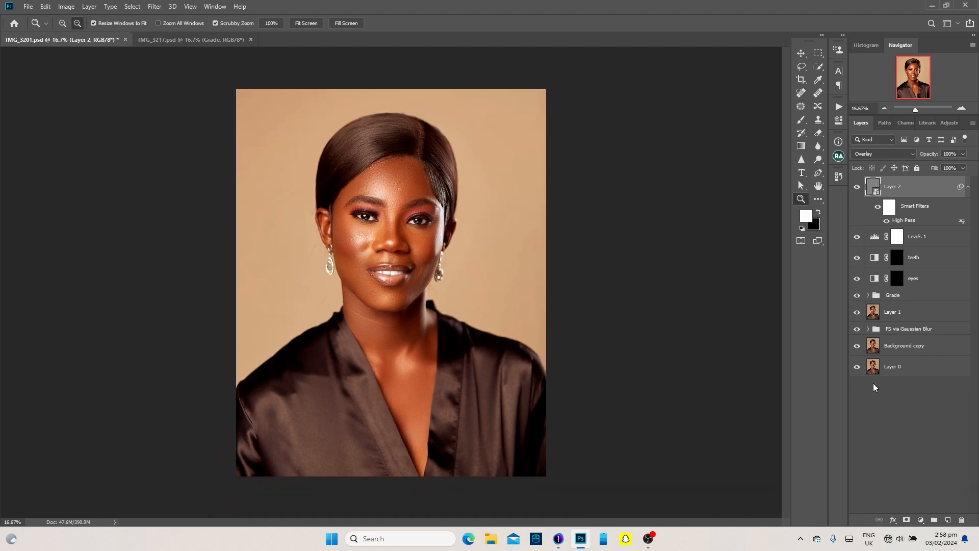
left_click(857, 366, "alt")
left_click(857, 367, "alt")
Switch to IMG_3217.psd, compare its Background layer alone with the finished retouch, and return to IMG_3201.psd
left_click(171, 41)
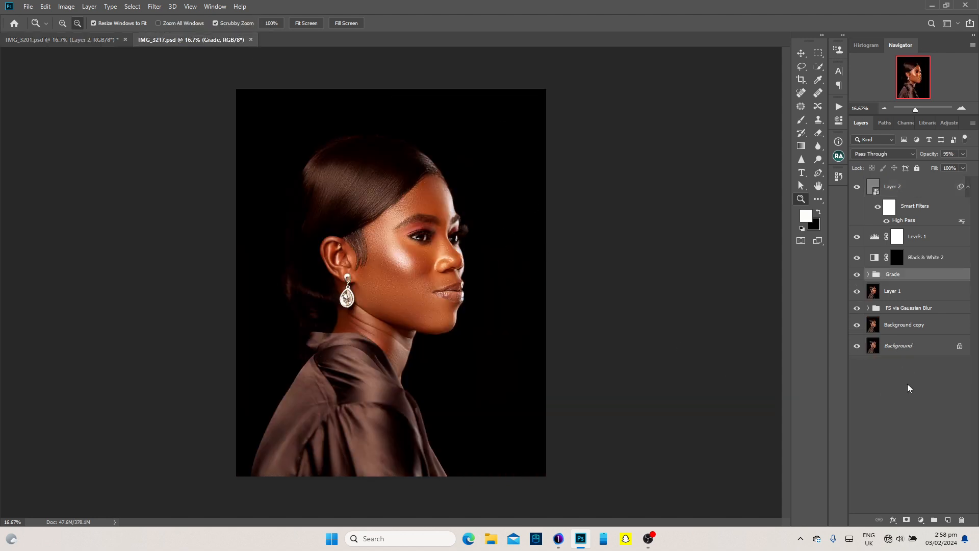
left_click(857, 346, "alt")
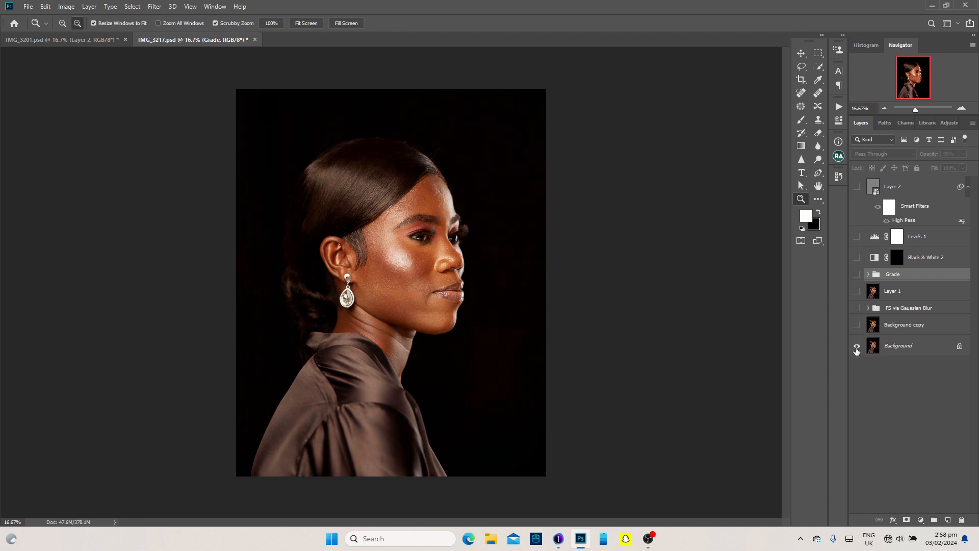
left_click(857, 347, "alt")
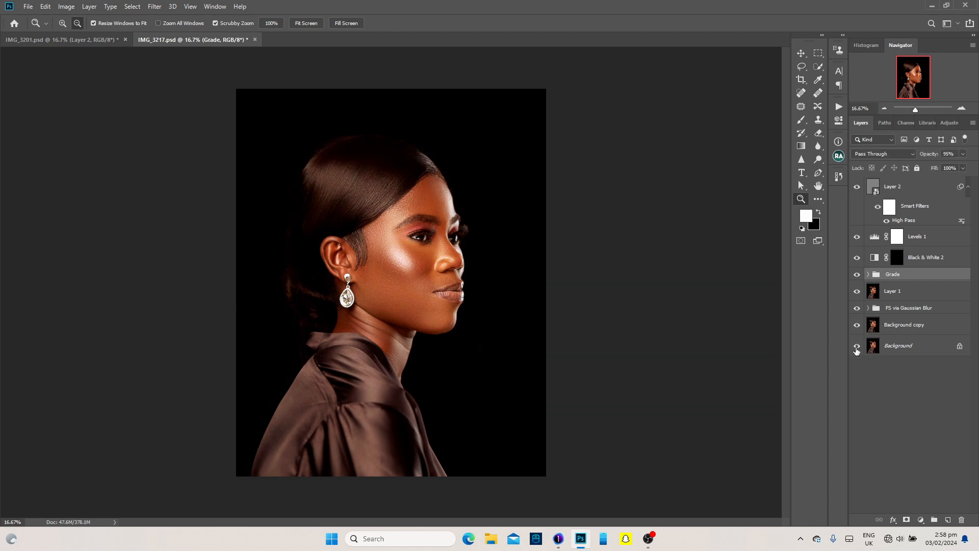
left_click(856, 346, "alt")
left_click(856, 346, "alt")
left_click(99, 37)
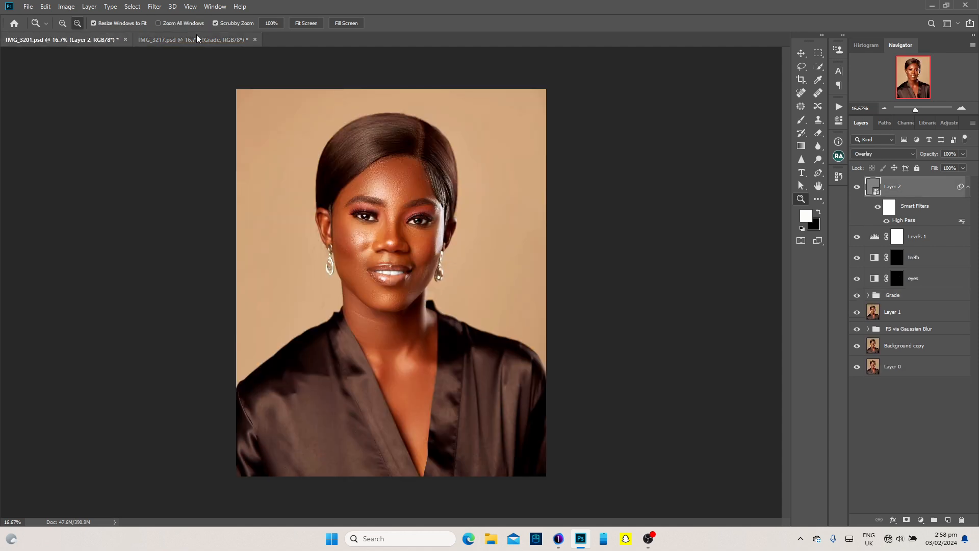